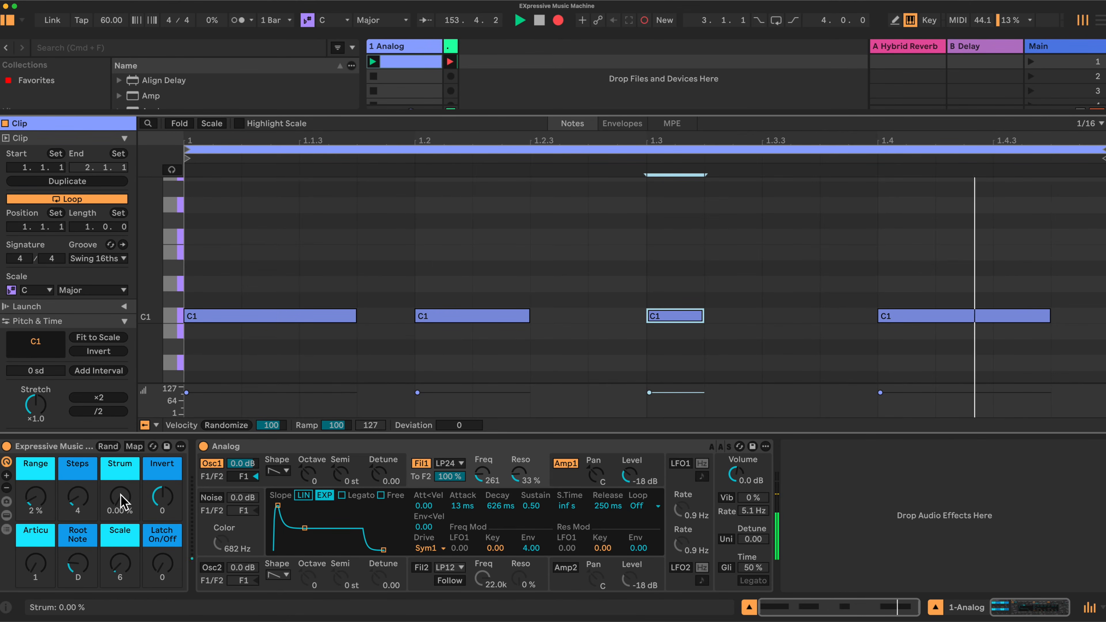
# Switch on the rack's Latch macro at 127 and raise its Strum macro to 100 %.
pyautogui.moveTo(164, 575); pyautogui.dragTo(165, 557)
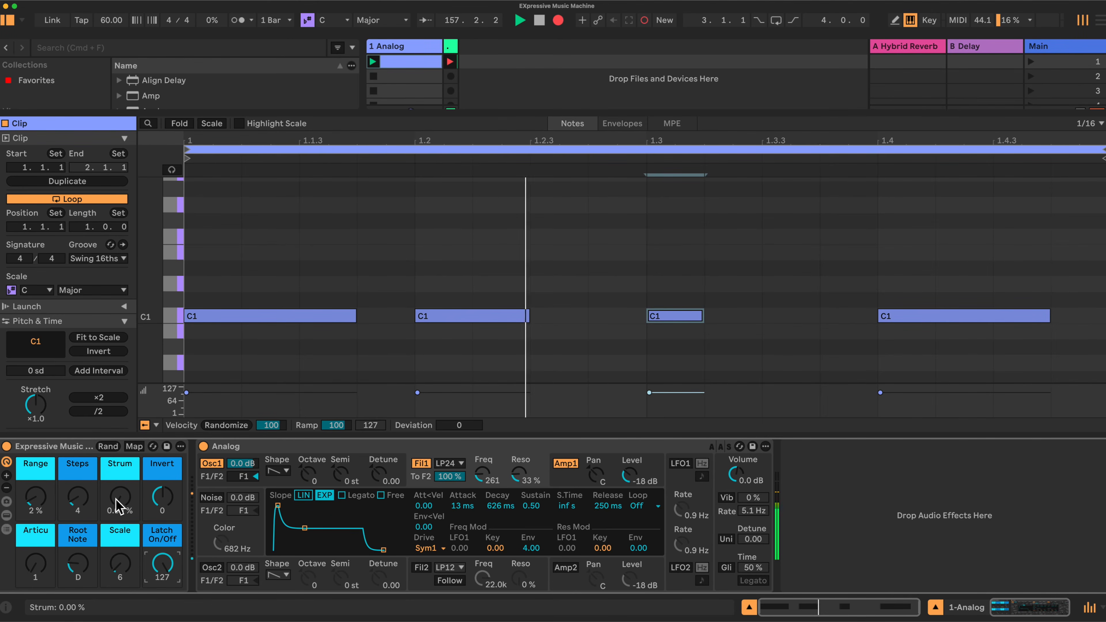
pyautogui.moveTo(120, 496); pyautogui.dragTo(120, 440)
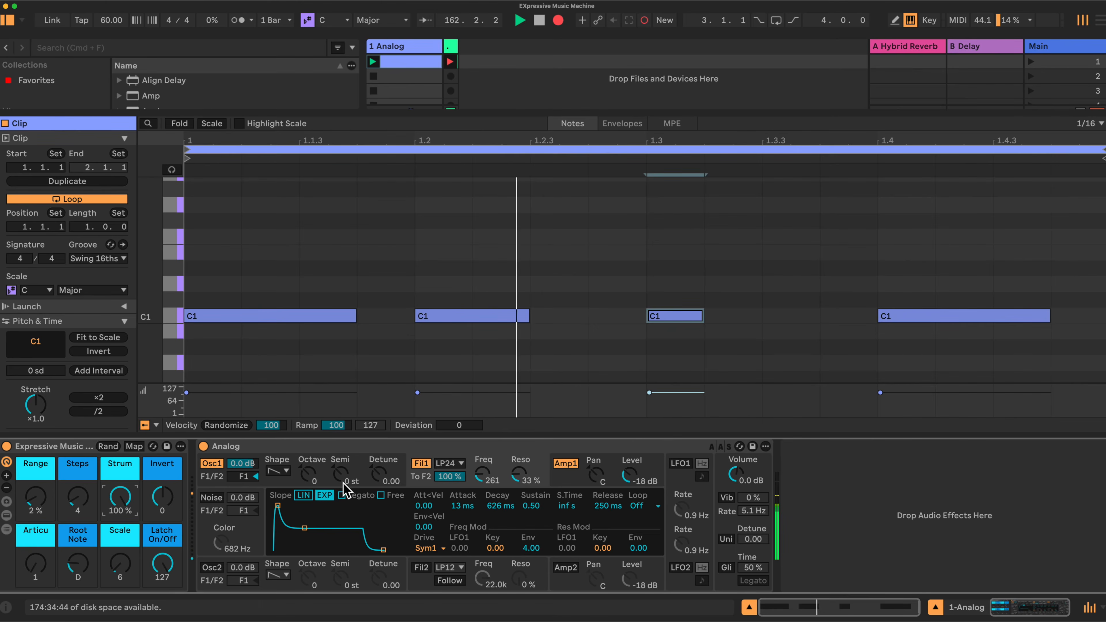
# Collapse Analog, show the devices inside the Expressive Music Machine rack, and fold Expression Control, Pitch and Note Length.
pyautogui.doubleClick(365, 448)
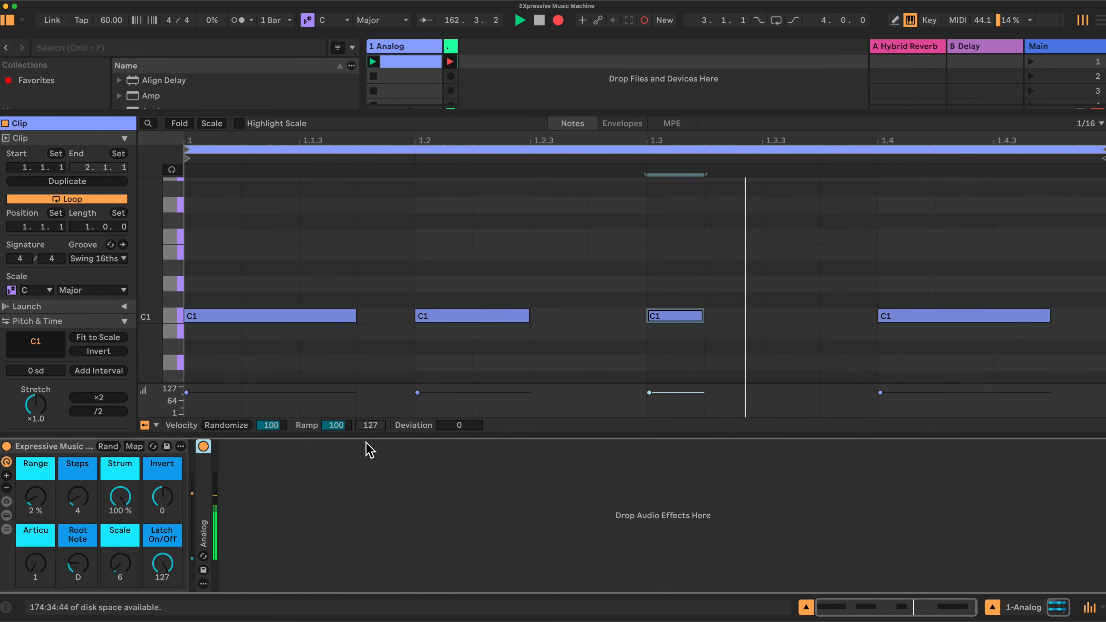
pyautogui.click(7, 516)
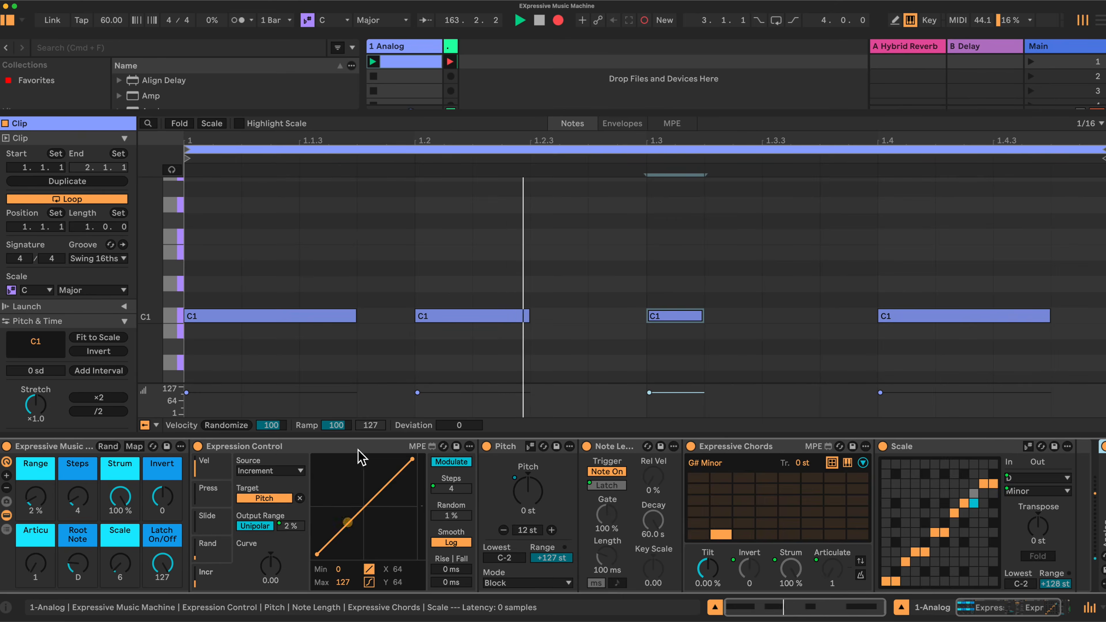
pyautogui.doubleClick(339, 446)
pyautogui.doubleClick(245, 447)
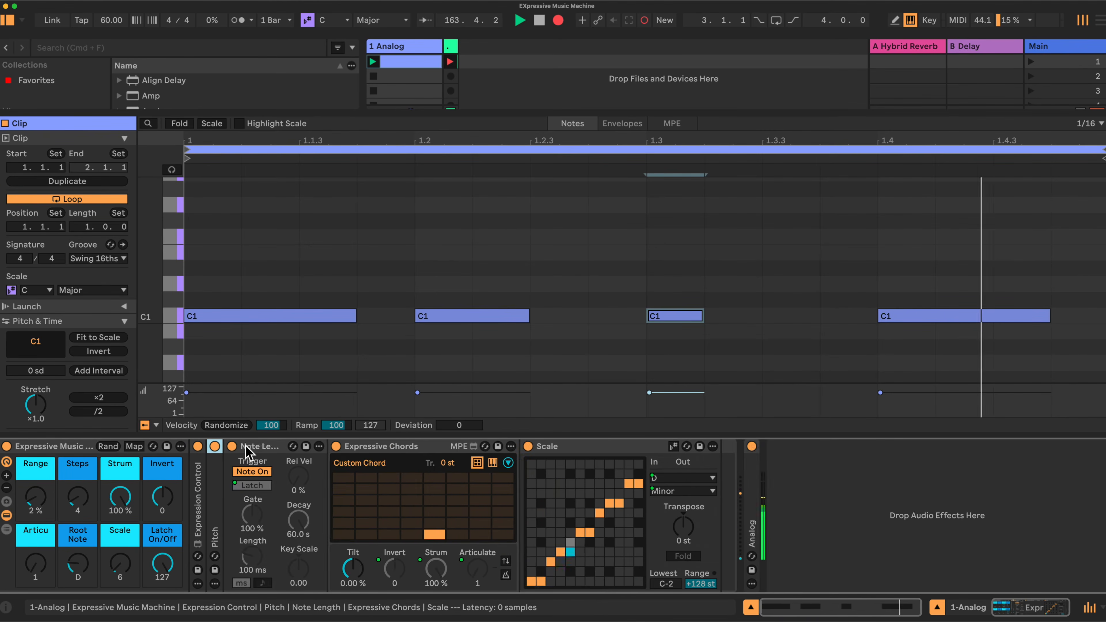
pyautogui.doubleClick(253, 446)
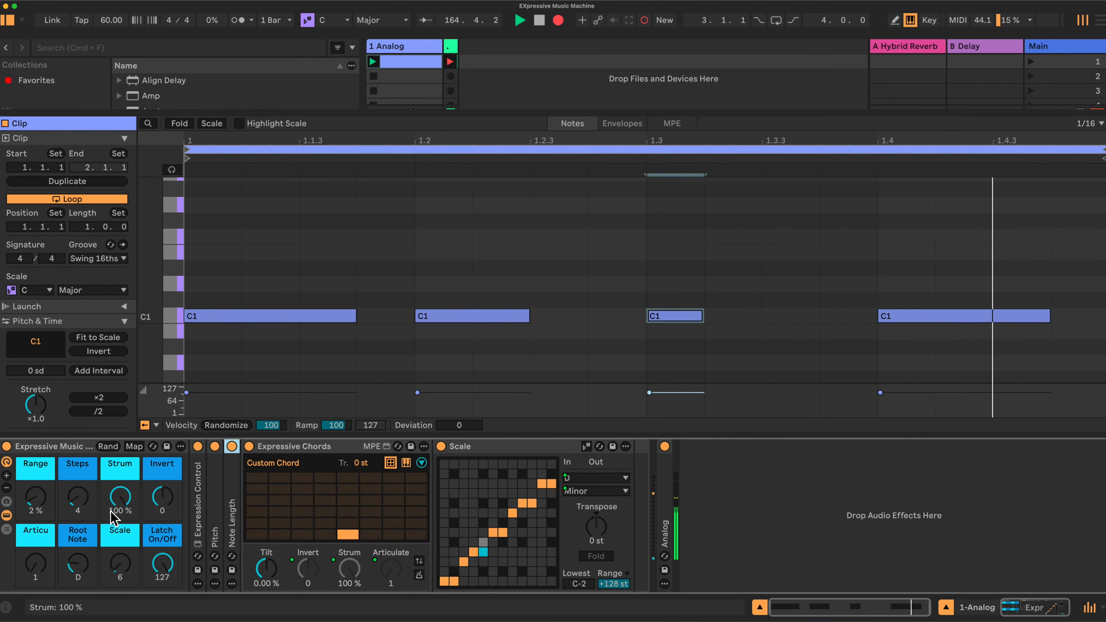
# Try the Steps macro at 2, and raise Steps to 32 with Range at 18 %.
pyautogui.moveTo(80, 494); pyautogui.dragTo(80, 506)
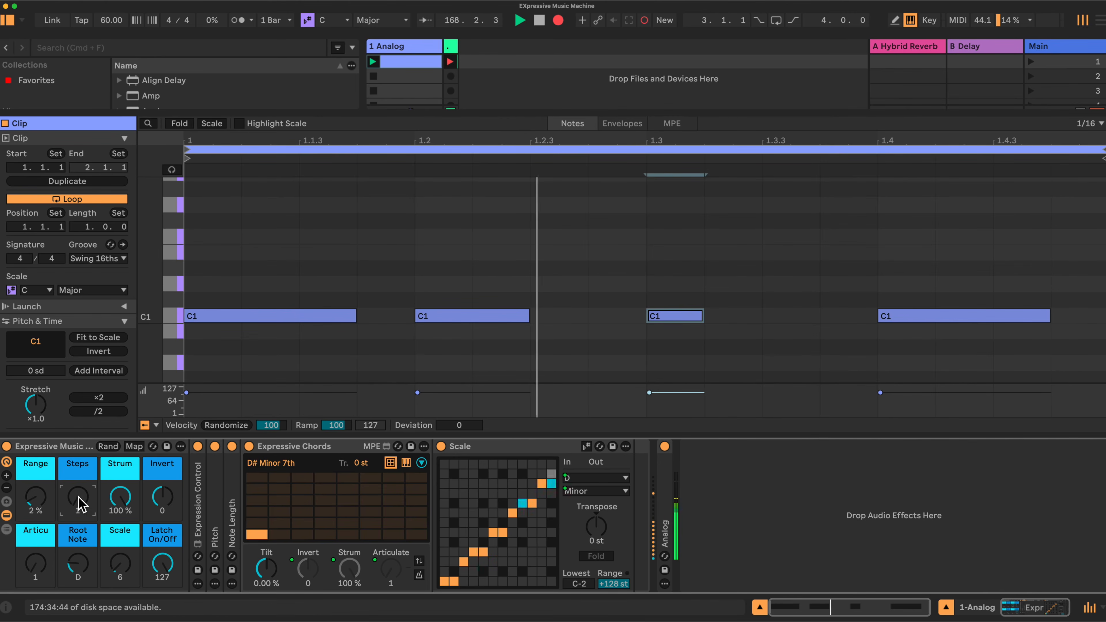
pyautogui.moveTo(77, 496); pyautogui.dragTo(78, 492)
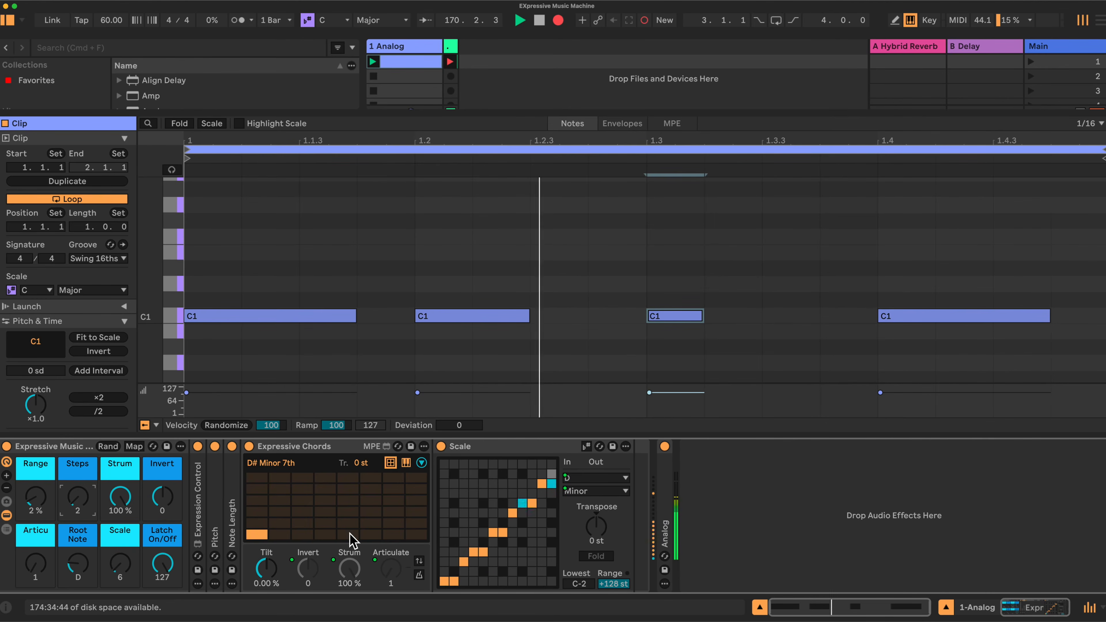
pyautogui.moveTo(77, 507); pyautogui.dragTo(77, 430)
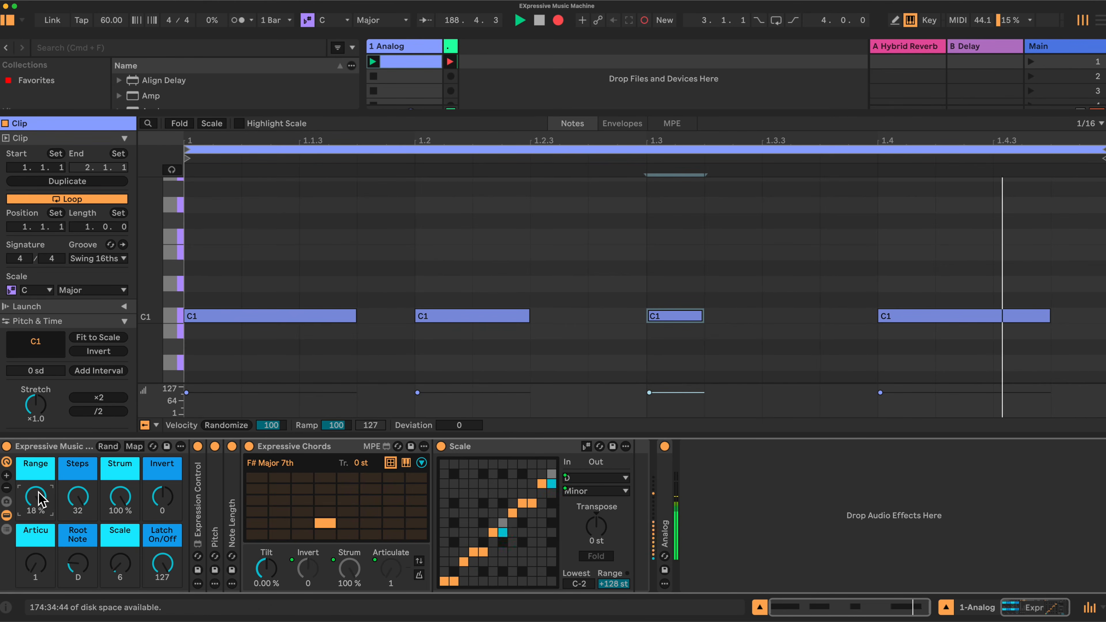
# Reduce the Steps macro to 4 and the Range macro to 7 %, and lower Range further to 4 %.
pyautogui.moveTo(36, 496); pyautogui.dragTo(78, 579)
pyautogui.moveTo(75, 497); pyautogui.dragTo(76, 499)
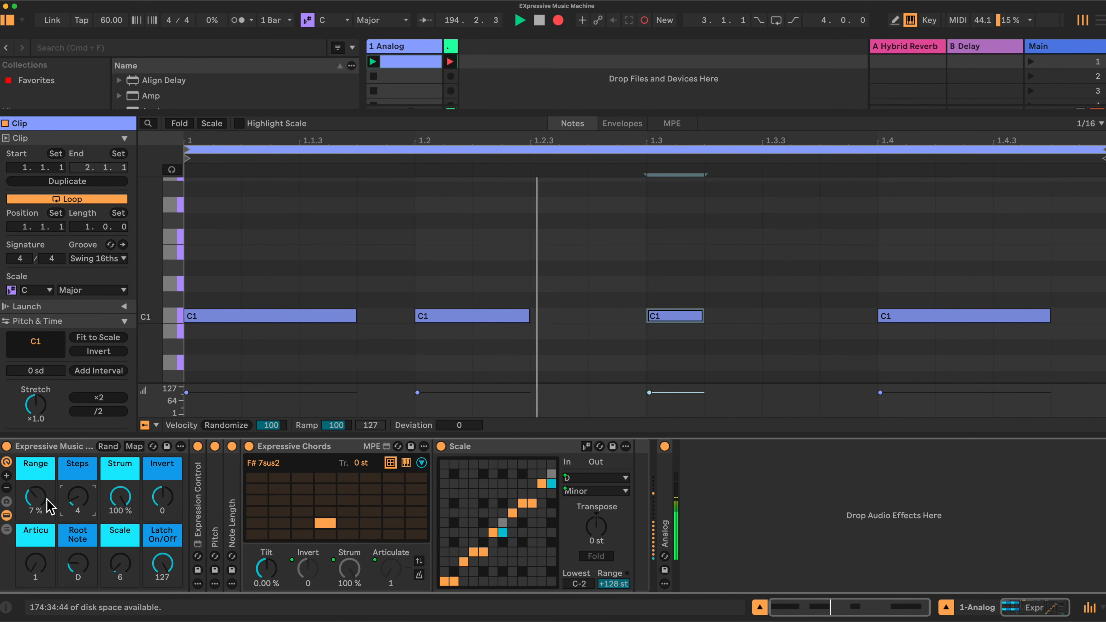
pyautogui.moveTo(37, 497); pyautogui.dragTo(38, 507)
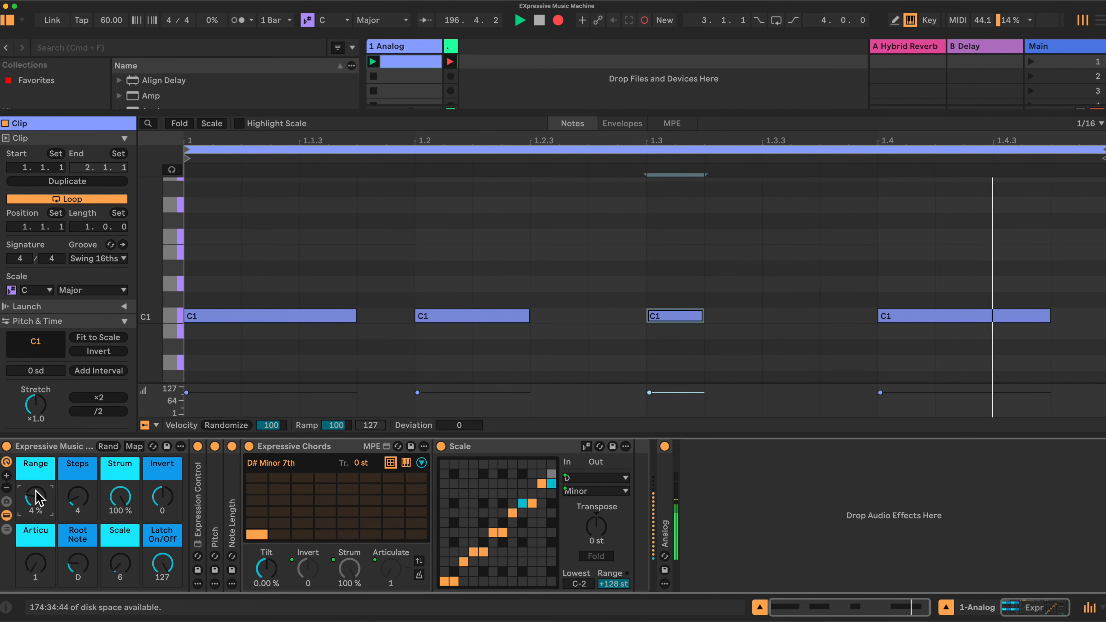
# Compare Strum at 0 % and 100 % with Latch off, and leave Strum at 0 % with Latch back on at 127.
pyautogui.moveTo(120, 496); pyautogui.dragTo(120, 534)
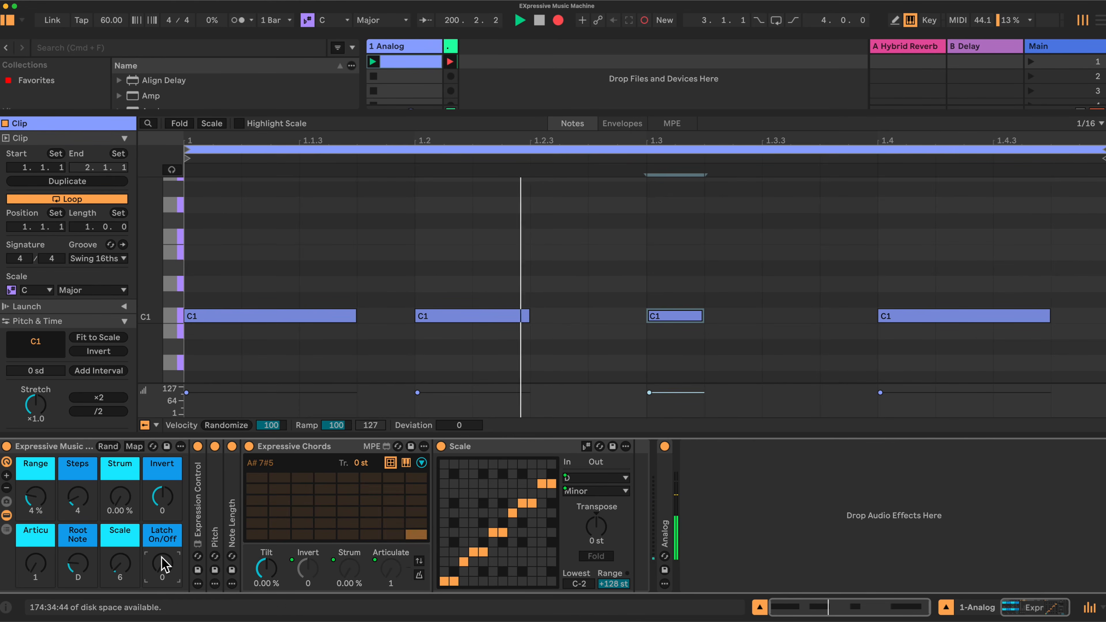
pyautogui.moveTo(120, 497); pyautogui.dragTo(120, 435)
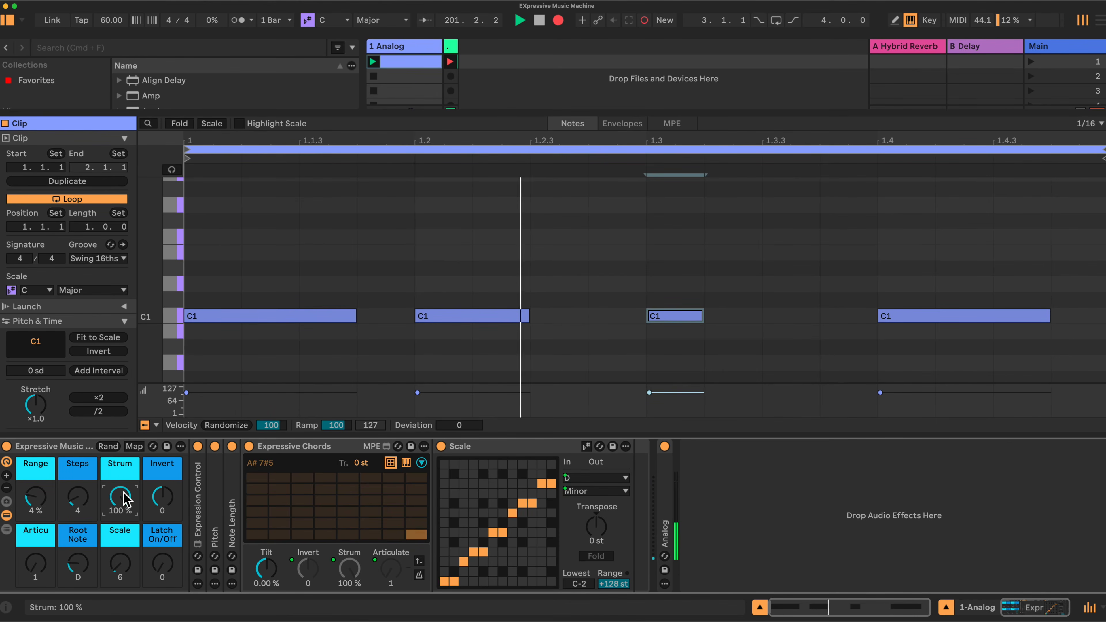
pyautogui.moveTo(123, 491); pyautogui.dragTo(123, 558)
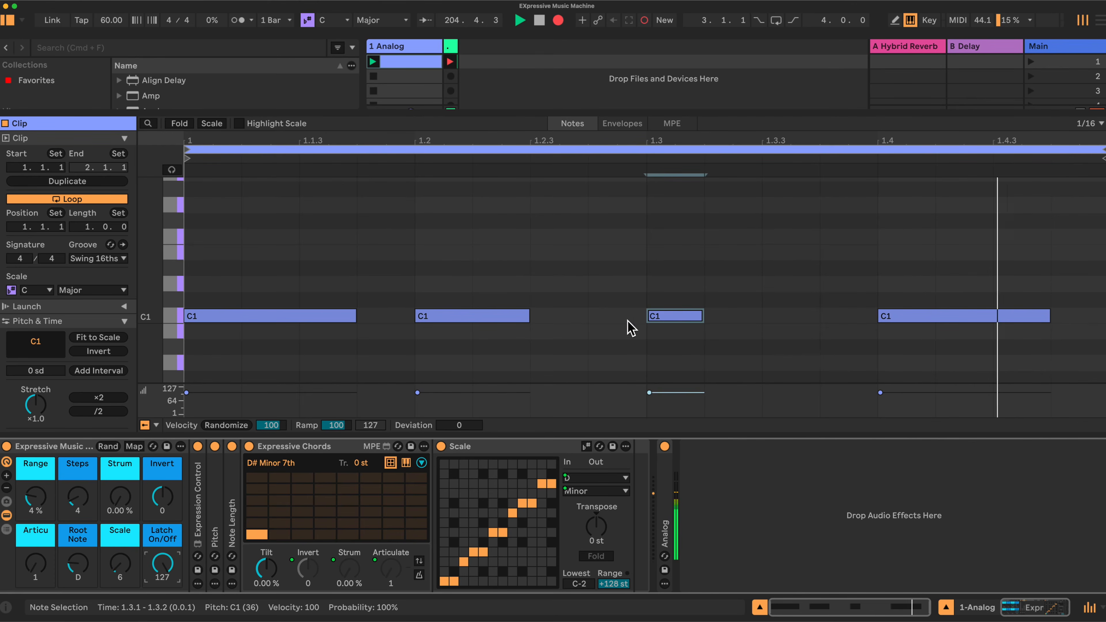
# Set the rack macros to Strum 53.5 %, Range 7 % and Steps 18, and try Invert at -1 before setting it to 1.
pyautogui.moveTo(120, 497); pyautogui.dragTo(124, 502)
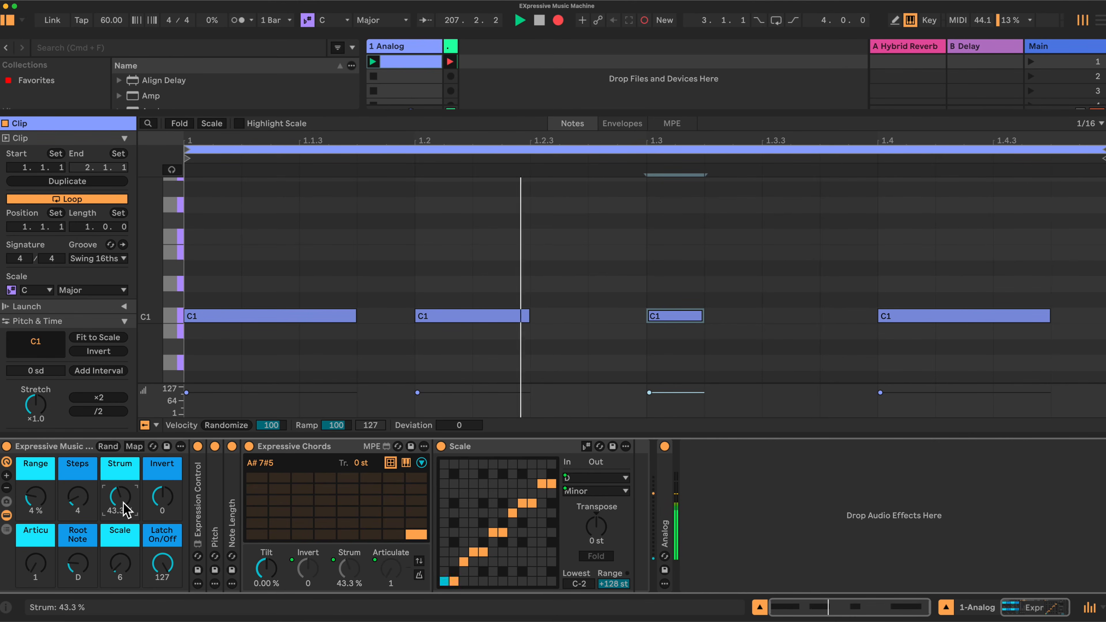
pyautogui.moveTo(124, 501); pyautogui.dragTo(44, 487)
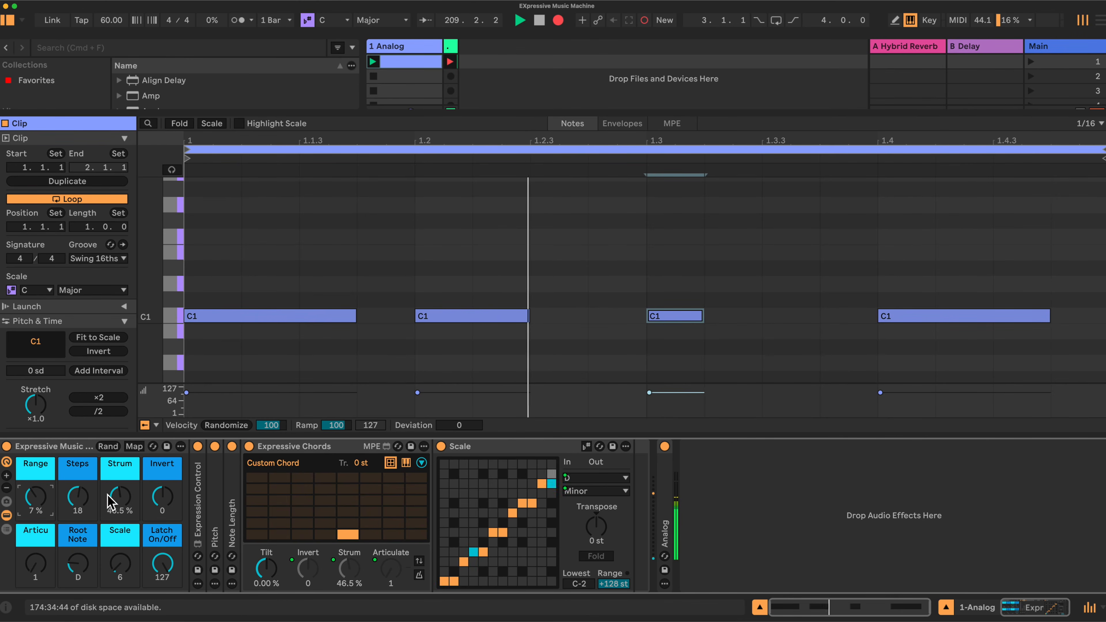
pyautogui.moveTo(118, 506); pyautogui.dragTo(118, 501)
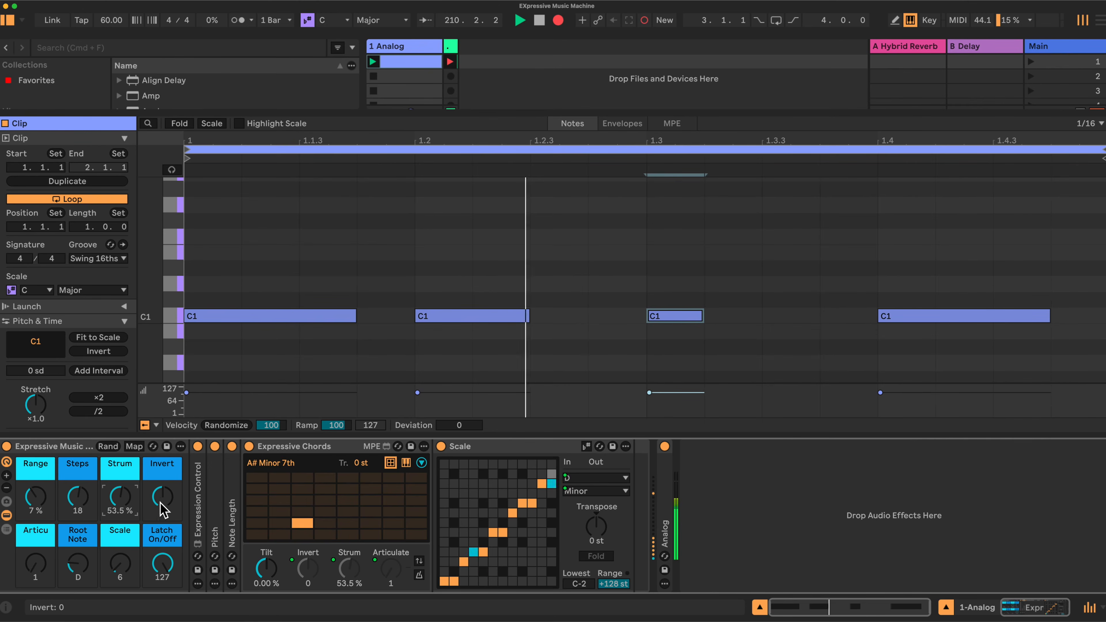
pyautogui.moveTo(163, 510); pyautogui.dragTo(163, 516)
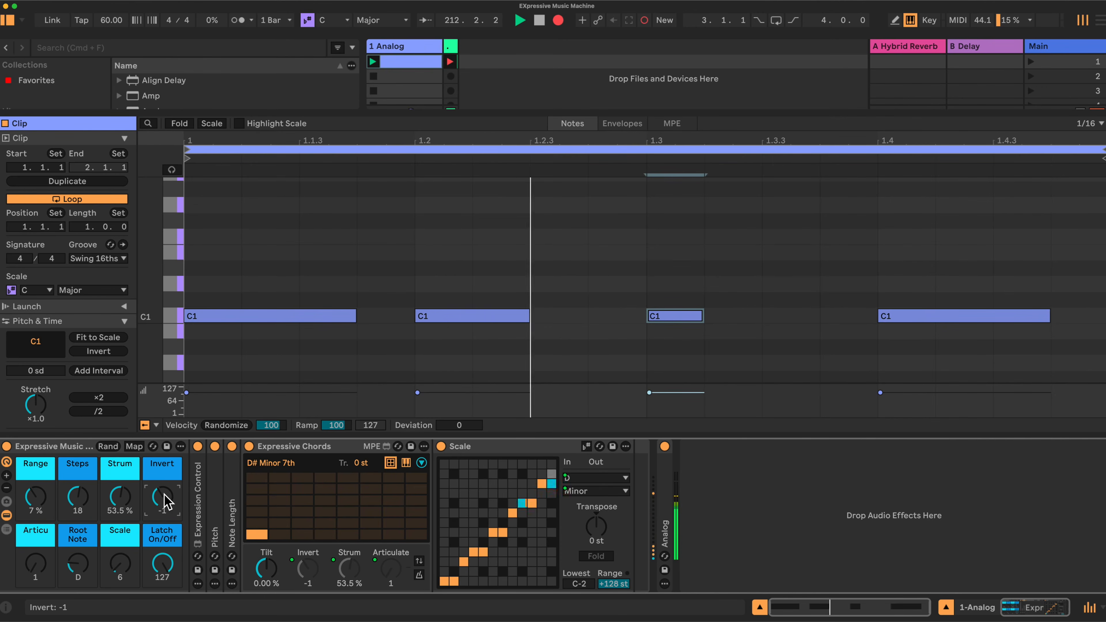
pyautogui.moveTo(162, 496); pyautogui.dragTo(162, 487)
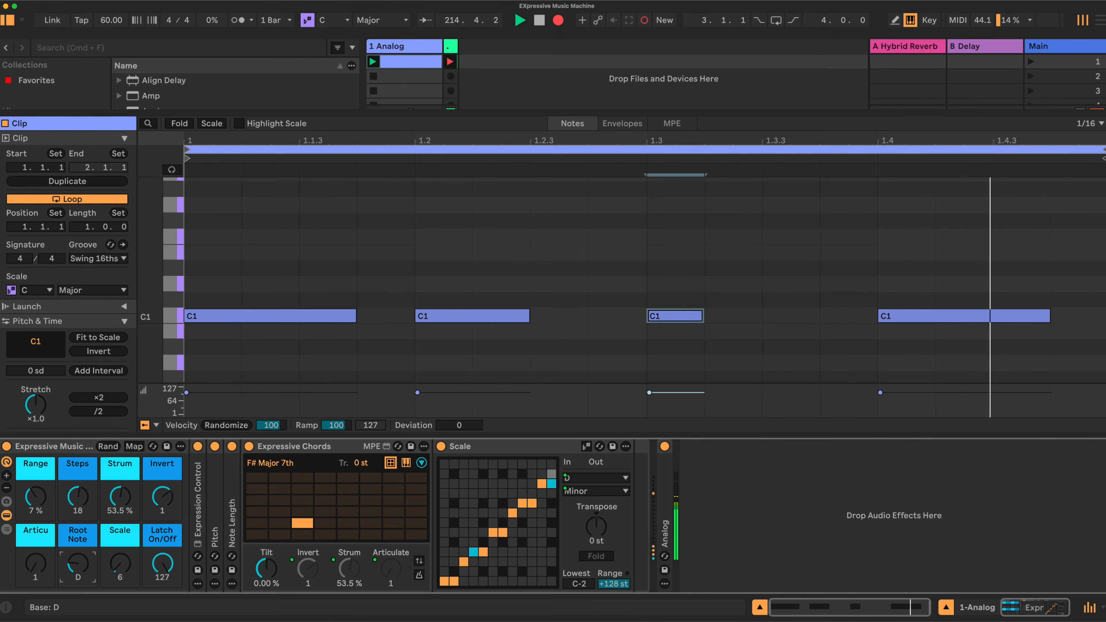
# Try Root Note C, and set the macros to Root Note E, Scale 12 (Dorian), Strum 100 %, Steps 12 and Range 10 %.
pyautogui.moveTo(80, 569); pyautogui.dragTo(79, 569)
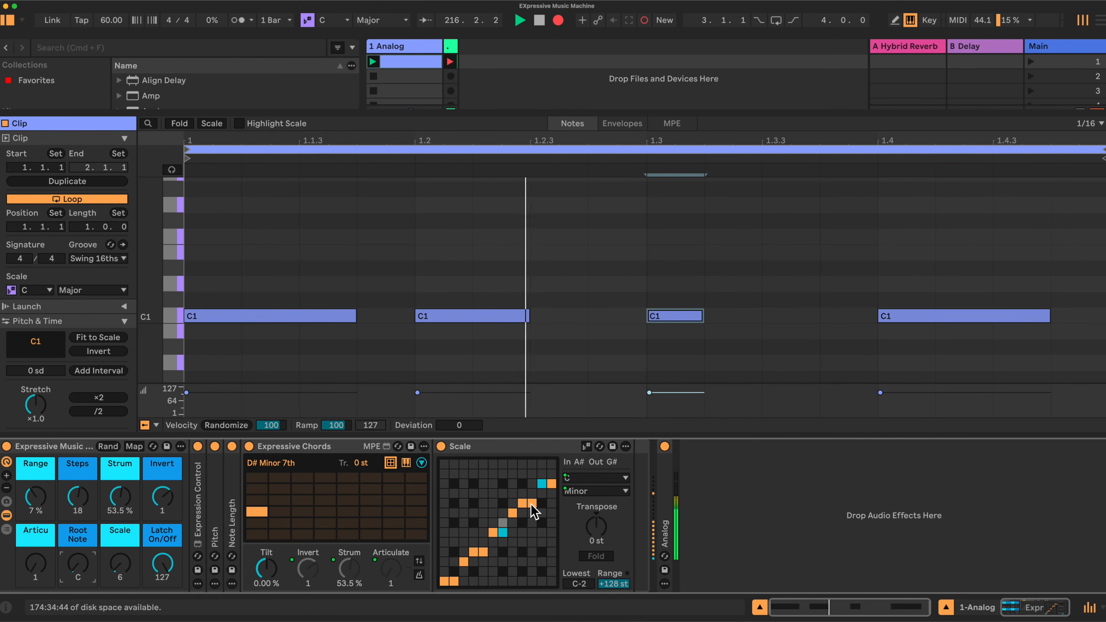
pyautogui.moveTo(80, 571); pyautogui.dragTo(80, 558)
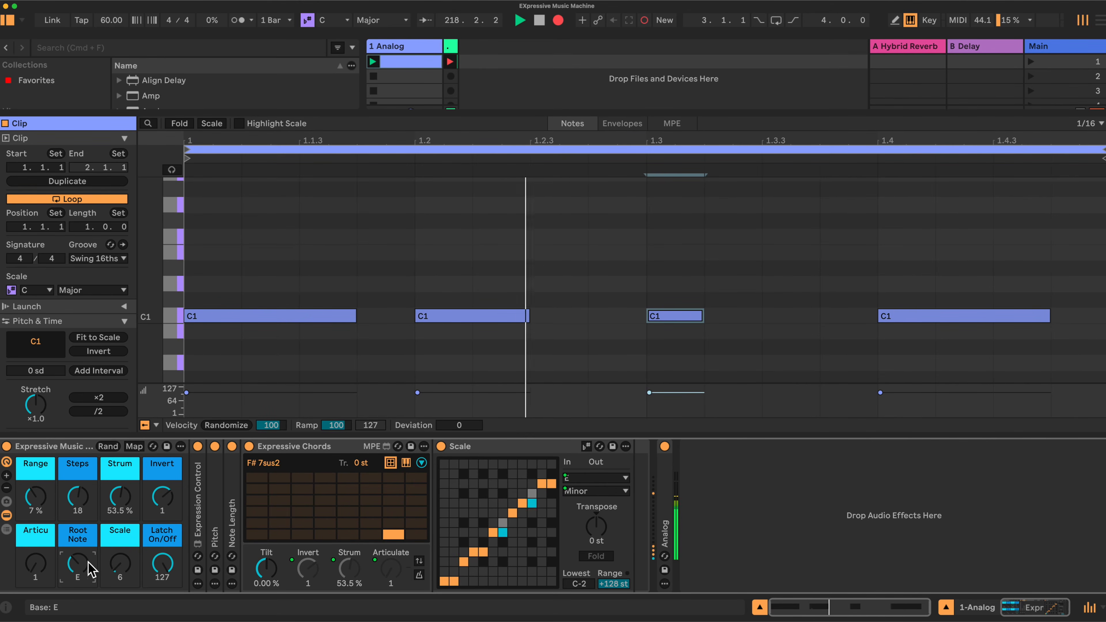
pyautogui.moveTo(120, 565); pyautogui.dragTo(120, 559)
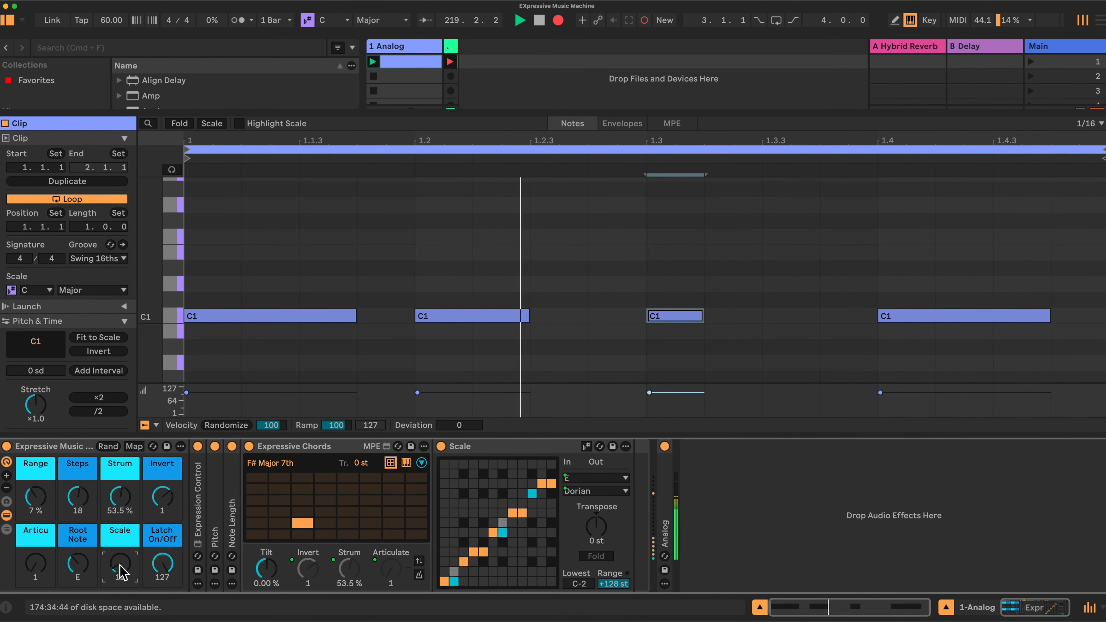
pyautogui.moveTo(120, 496); pyautogui.dragTo(120, 471)
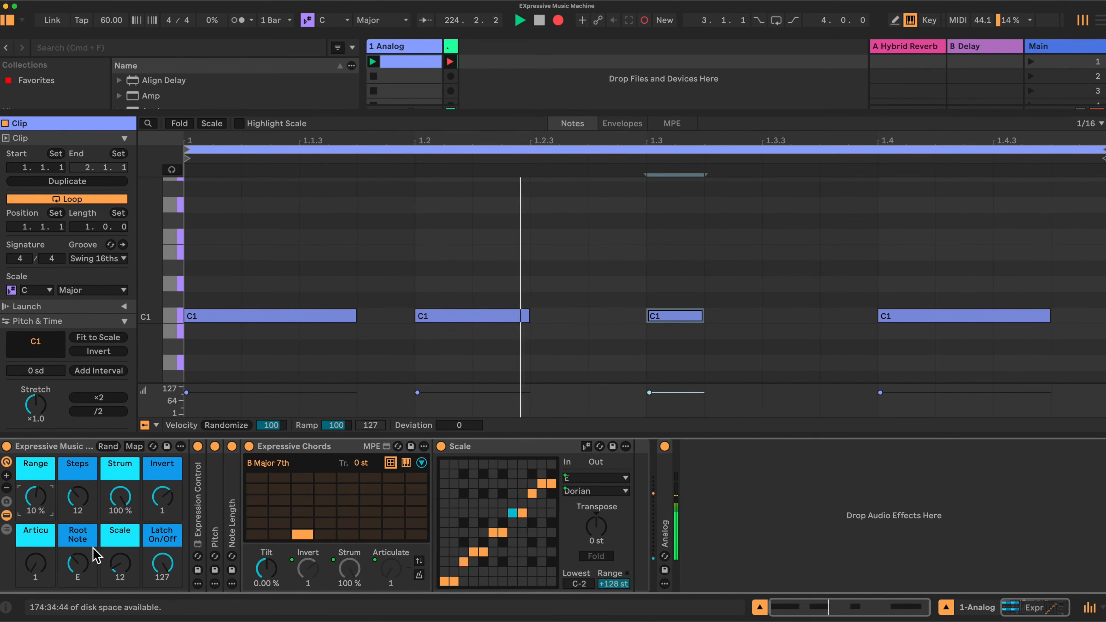
# Exclude the Latch On/Off macro from randomization.
pyautogui.rightClick(164, 563)
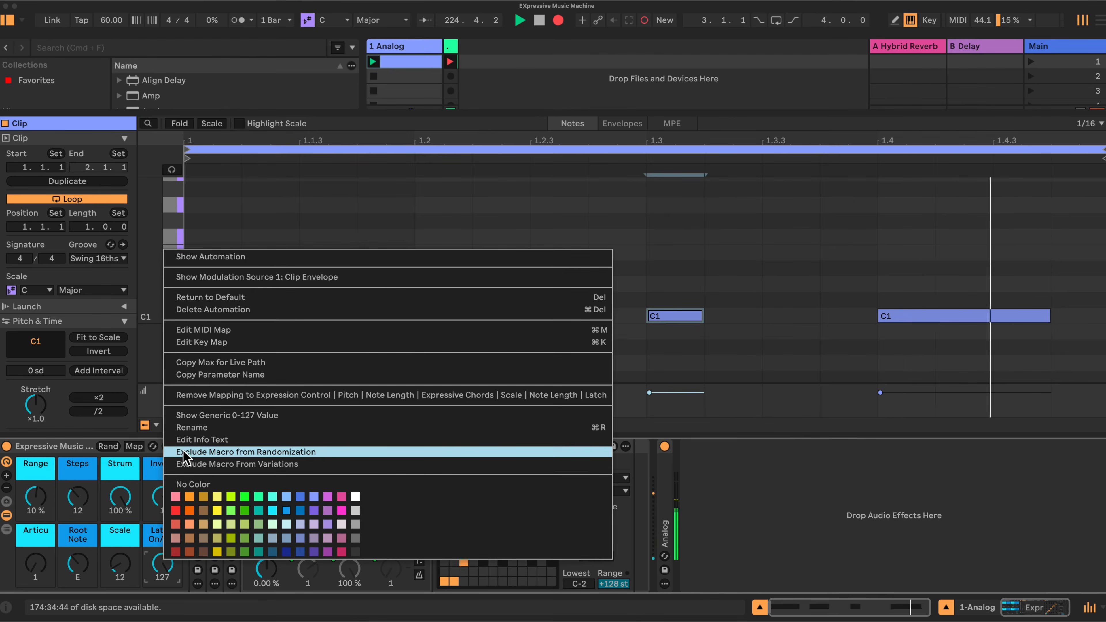
pyautogui.click(210, 452)
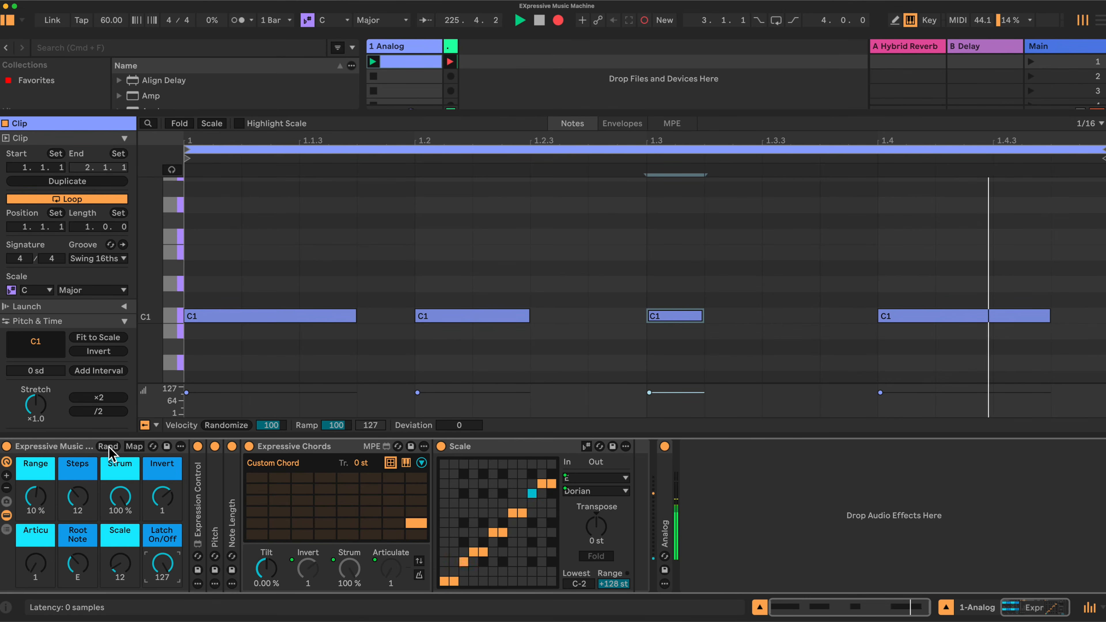
# Raise the Articulate macro to 6 and randomize the rack's macros.
pyautogui.moveTo(17, 574); pyautogui.dragTo(17, 560)
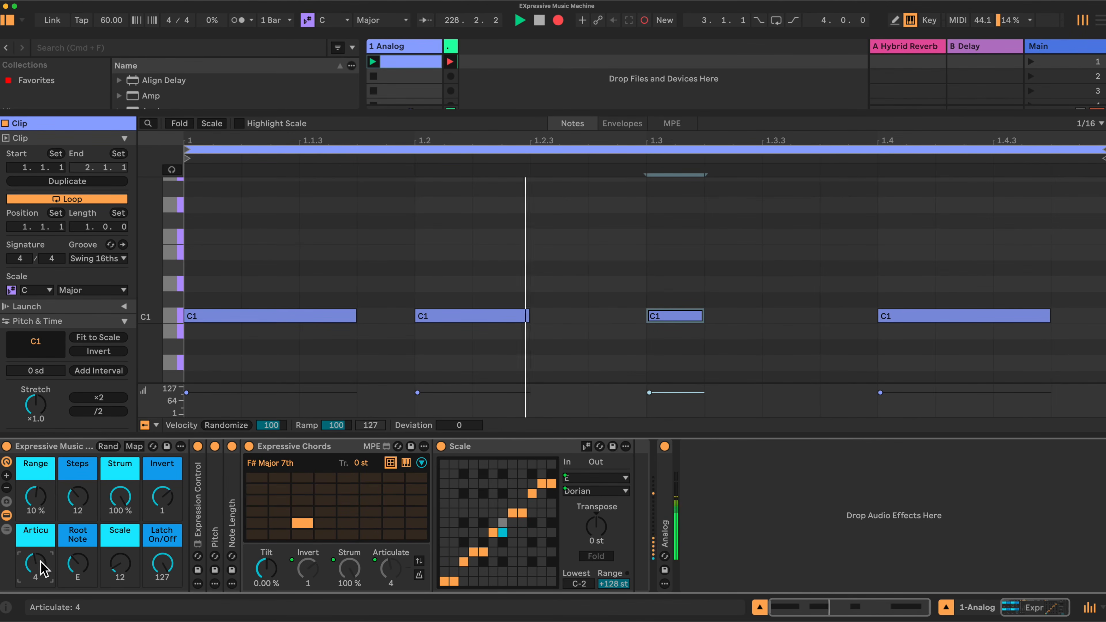
pyautogui.moveTo(38, 570); pyautogui.dragTo(38, 565)
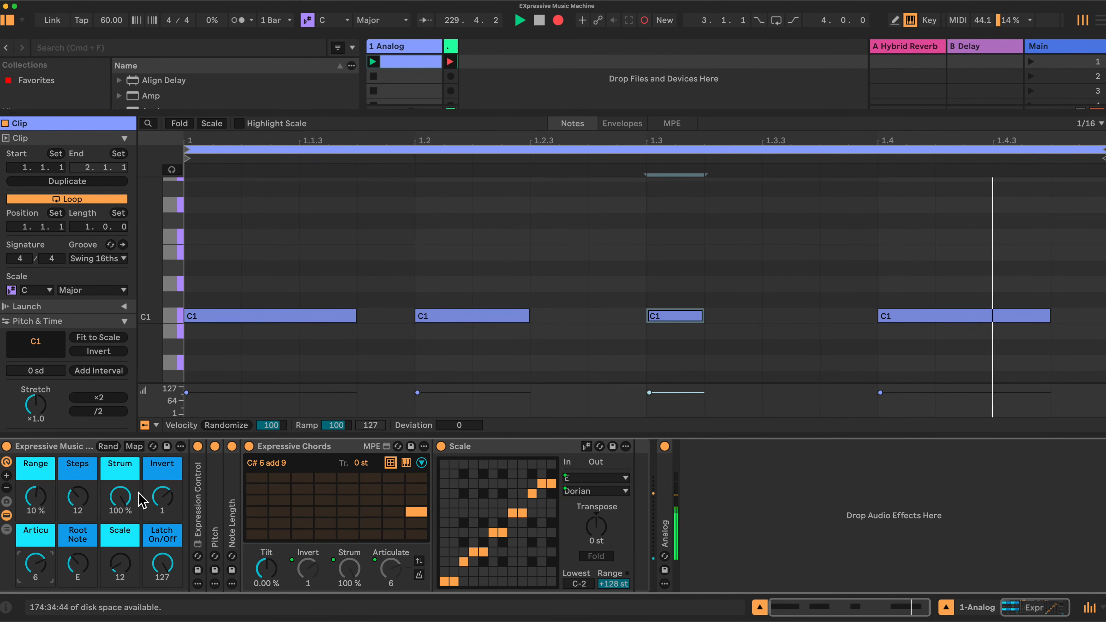
pyautogui.click(113, 447)
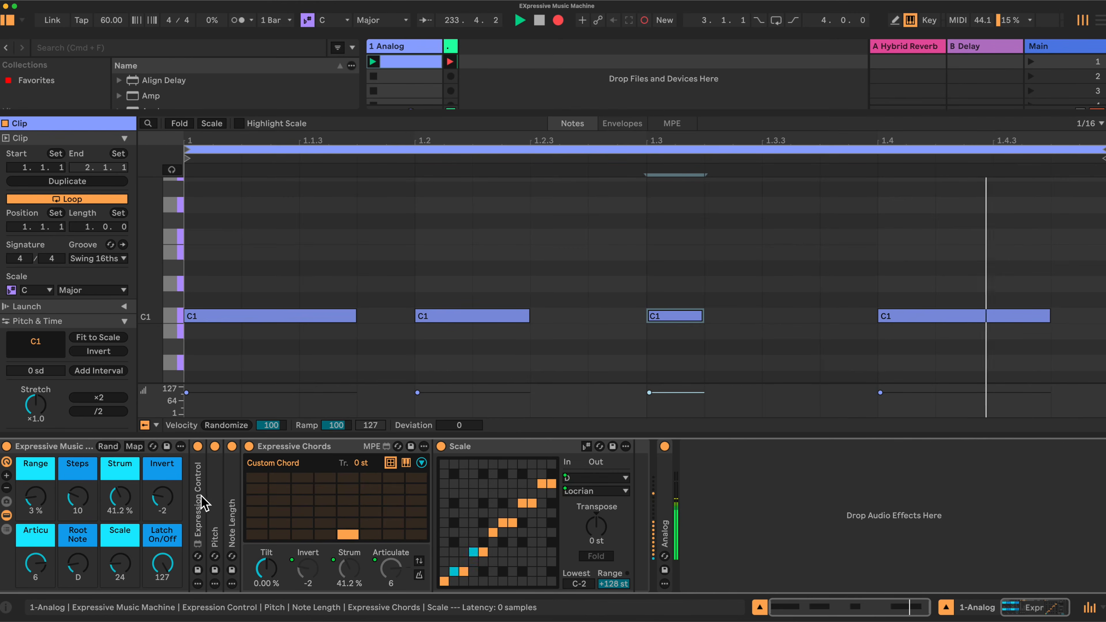
# Expand the folded Expression Control and Pitch devices in the rack.
pyautogui.doubleClick(199, 508)
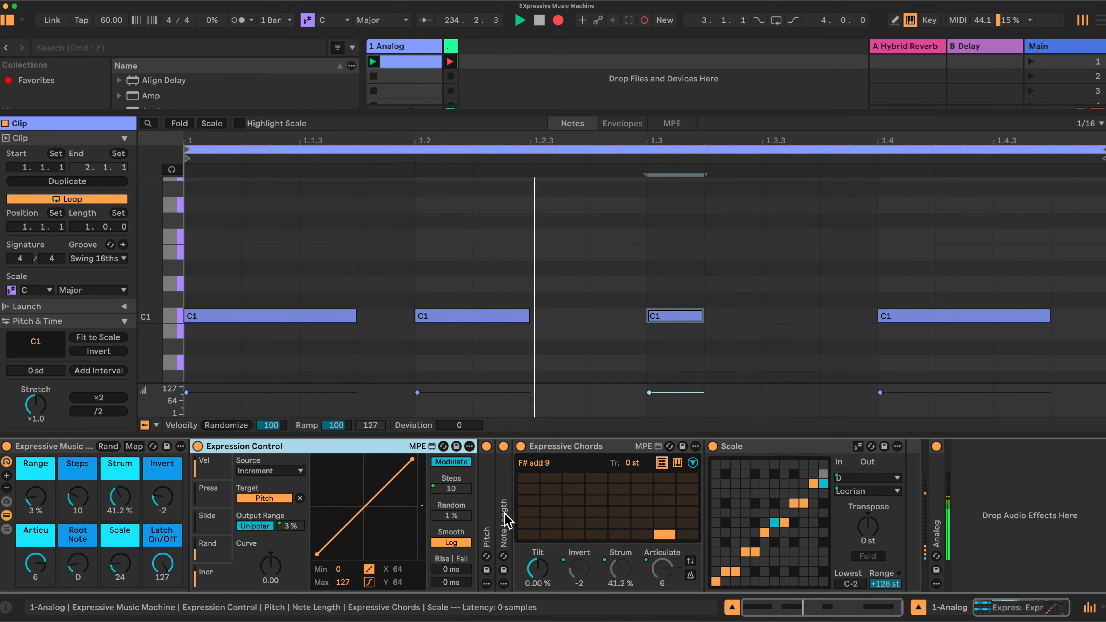
pyautogui.doubleClick(484, 515)
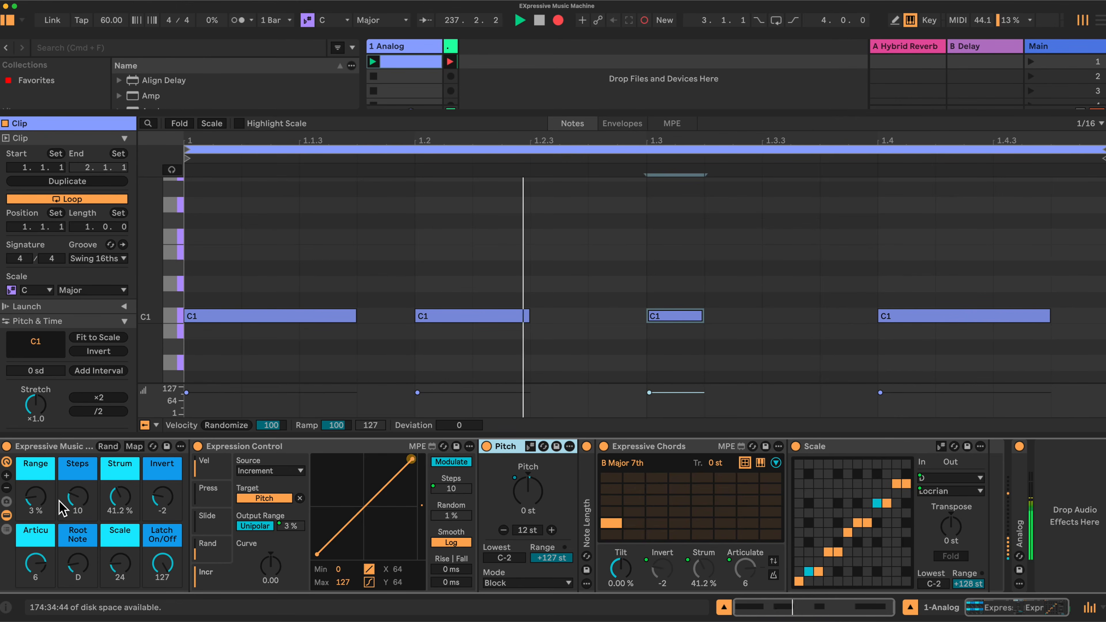
# Set the rack macros to Articulate 1, Range 0 %, Steps 1 and Strum 100 %.
pyautogui.moveTo(34, 566); pyautogui.dragTo(34, 601)
pyautogui.moveTo(37, 499); pyautogui.dragTo(80, 534)
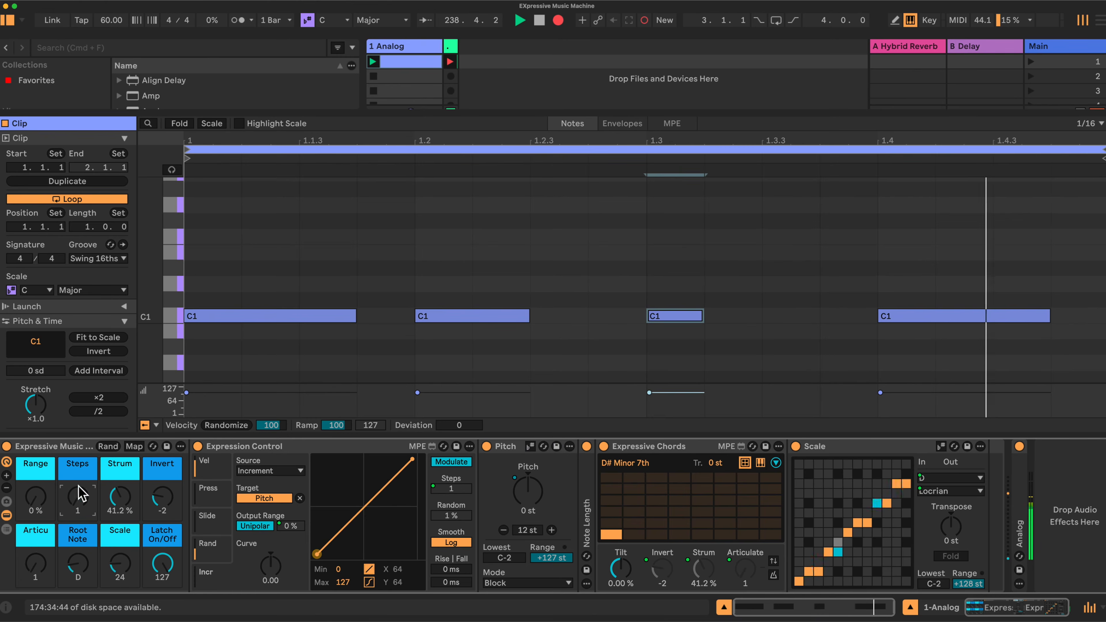
pyautogui.moveTo(120, 497); pyautogui.dragTo(120, 461)
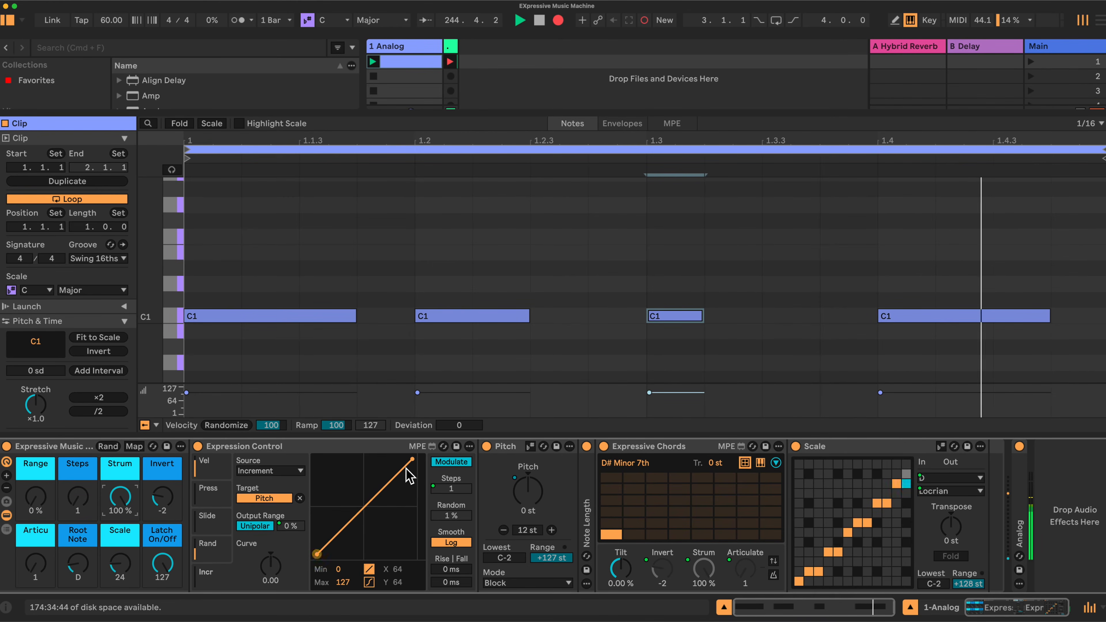
# Try Steps at 4 with Range at 2 %, and raise Range to 18 % and Steps to 32.
pyautogui.moveTo(77, 498); pyautogui.dragTo(77, 488)
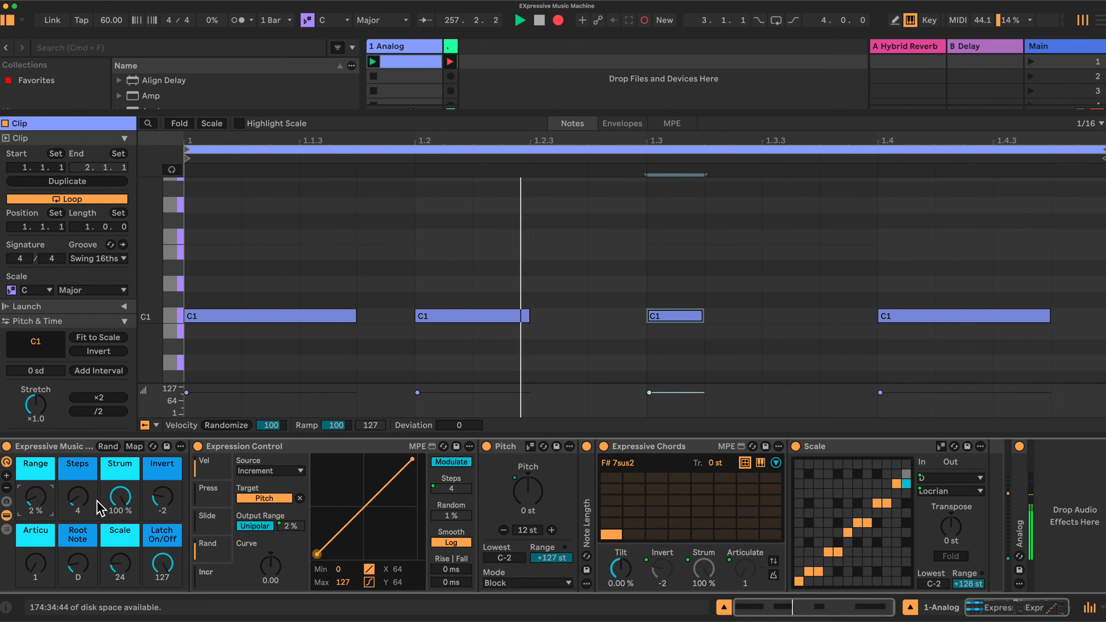
pyautogui.moveTo(38, 498); pyautogui.dragTo(38, 427)
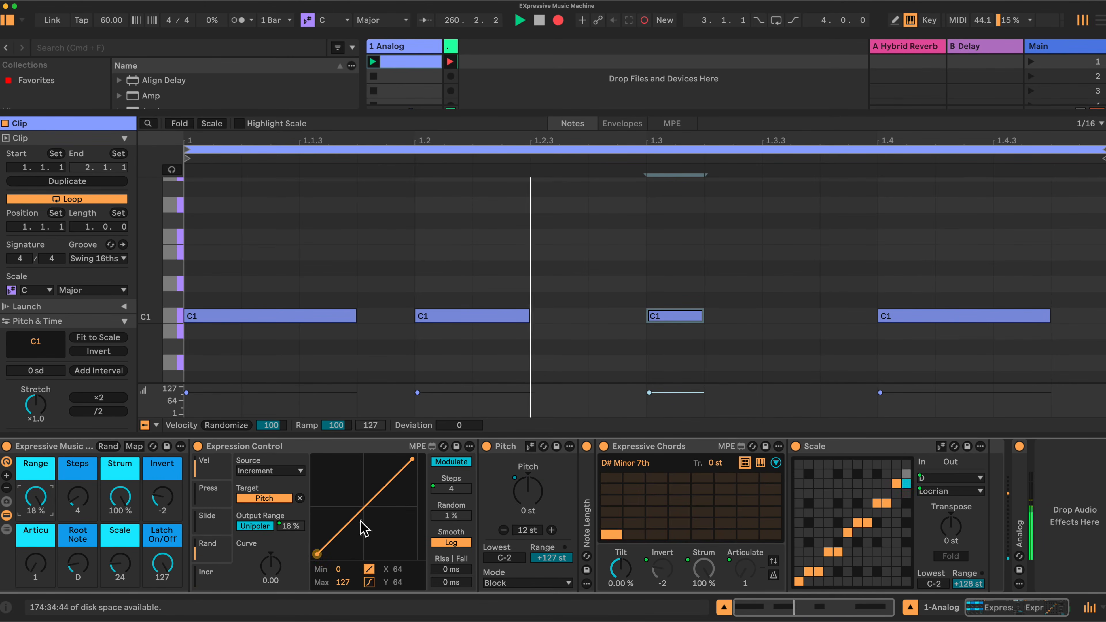
pyautogui.moveTo(82, 501); pyautogui.dragTo(82, 429)
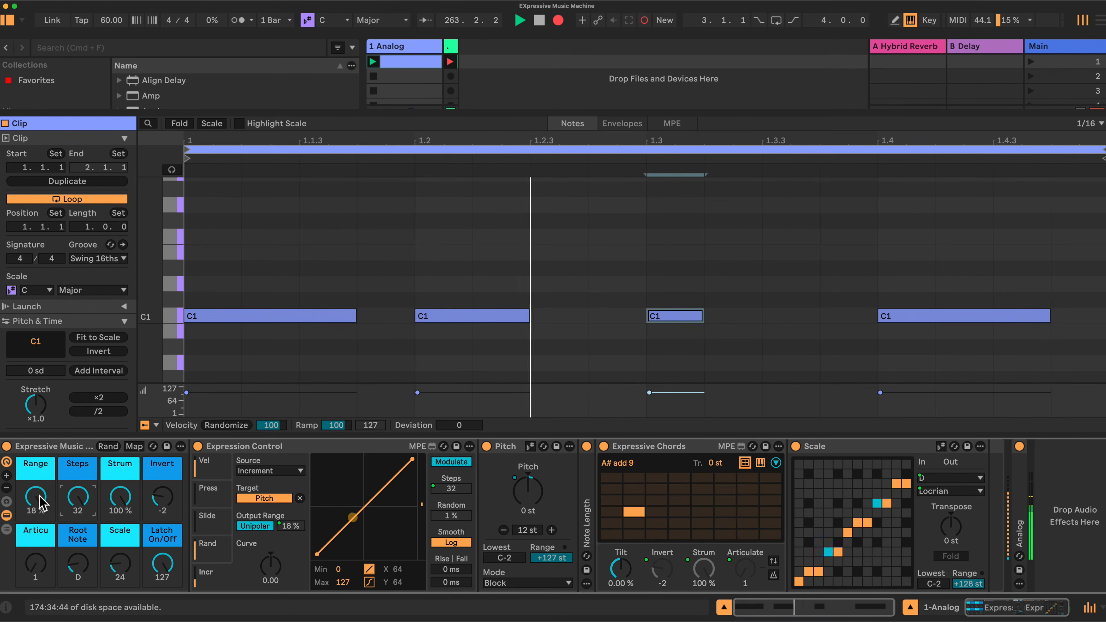
# Try the Steps macro at 1, set Range to 14 % with Steps at 7, and adjust Articulate.
pyautogui.moveTo(78, 498); pyautogui.dragTo(78, 523)
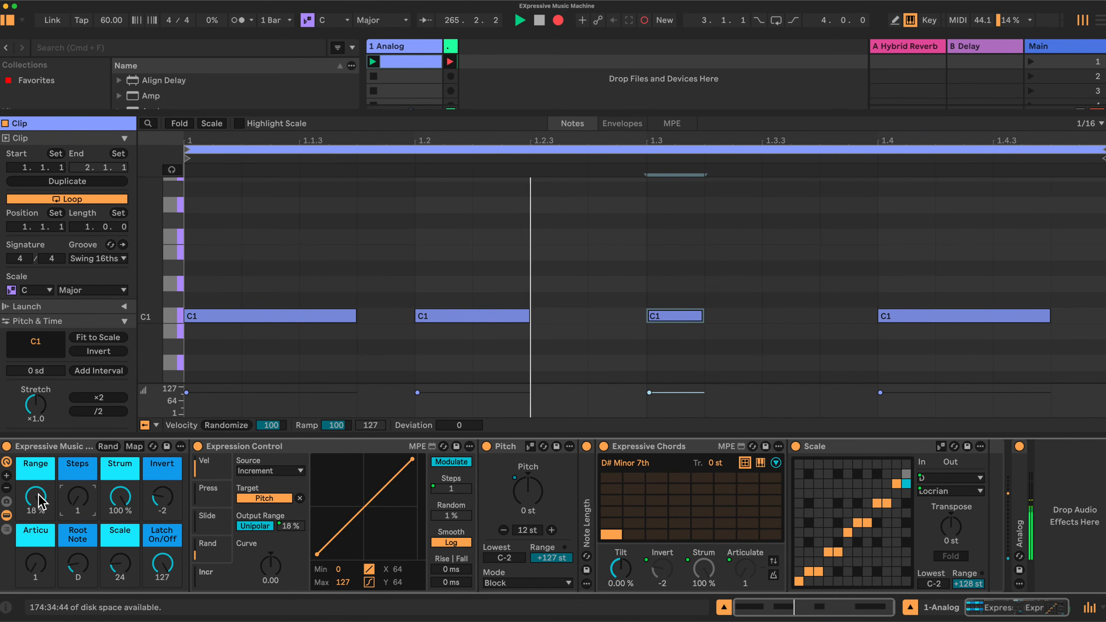
pyautogui.moveTo(36, 496); pyautogui.dragTo(73, 469)
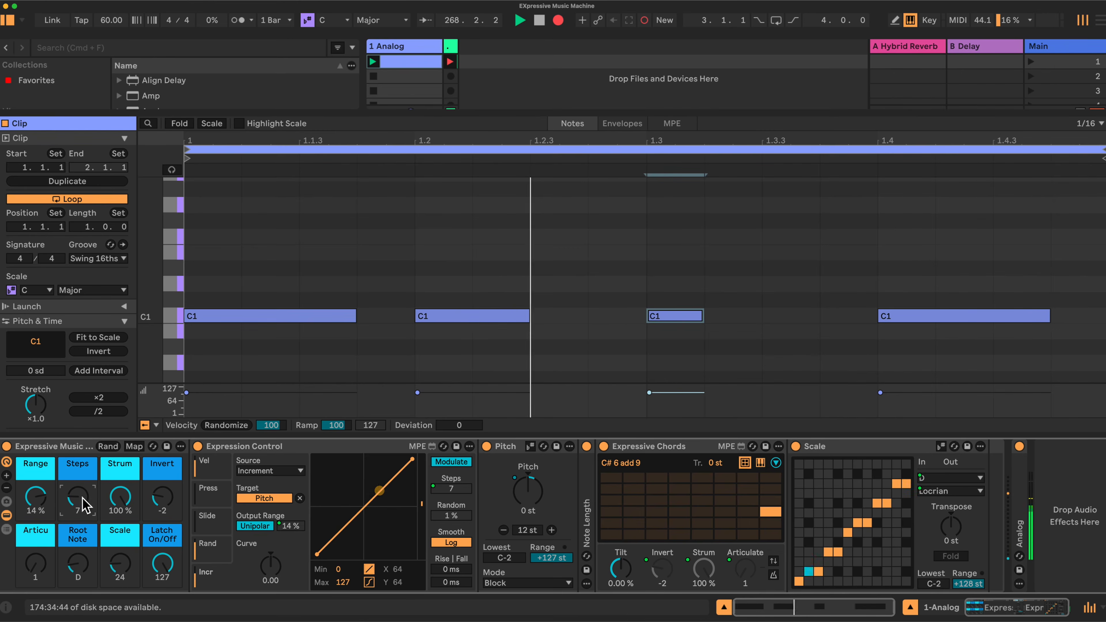
pyautogui.moveTo(37, 567); pyautogui.dragTo(37, 556)
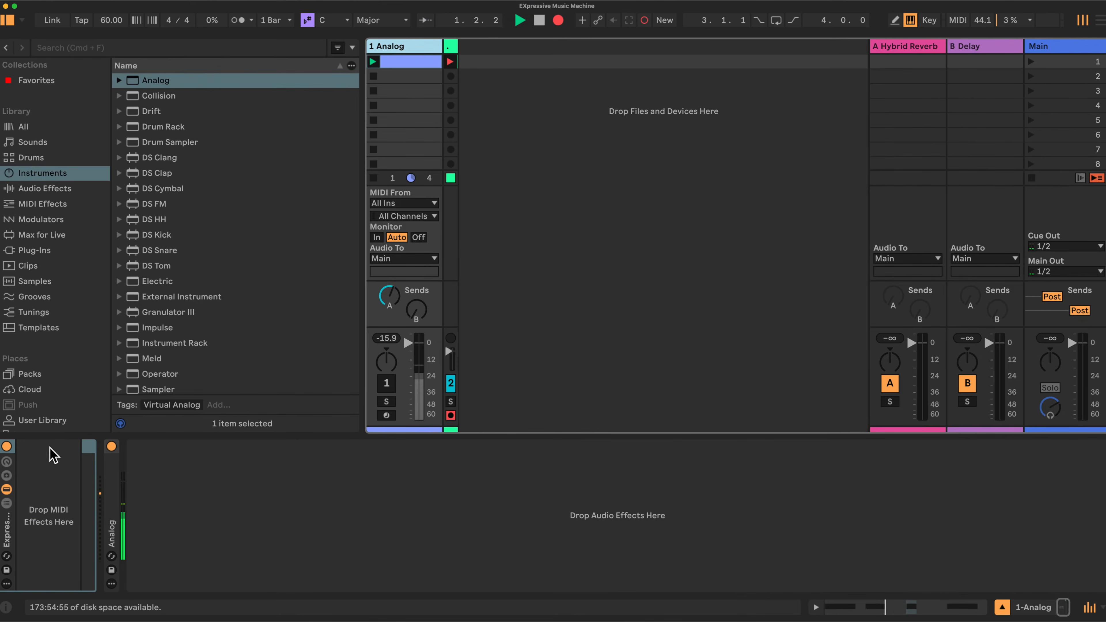
# Browse the MIDI effects and show the empty Expressive Music Machine rack's macros, extending them to eight controls.
pyautogui.click(47, 205)
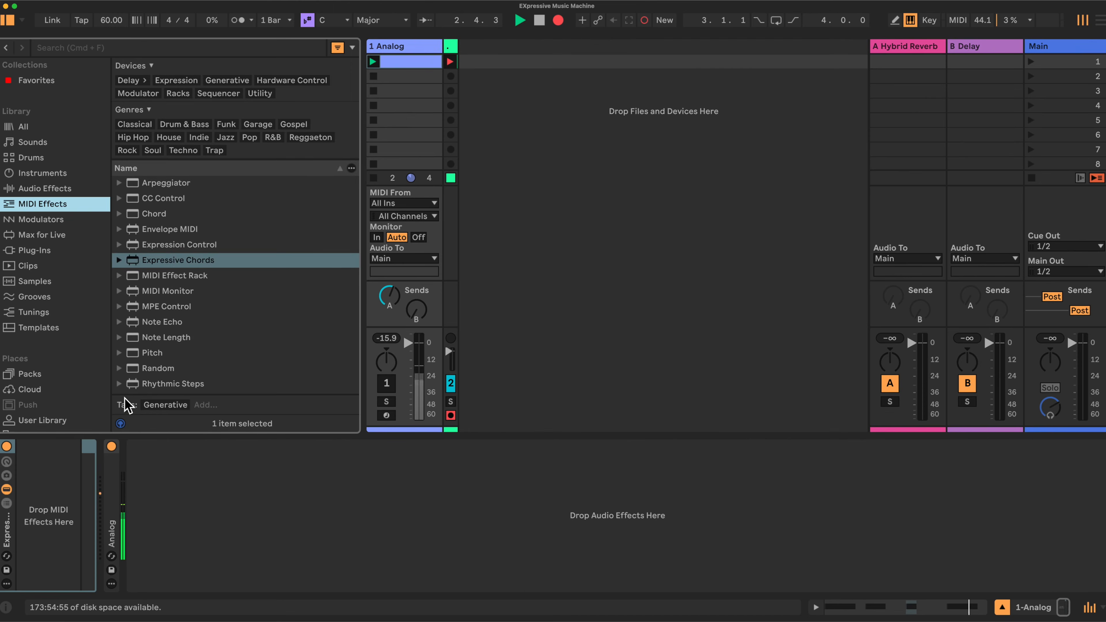
pyautogui.doubleClick(8, 469)
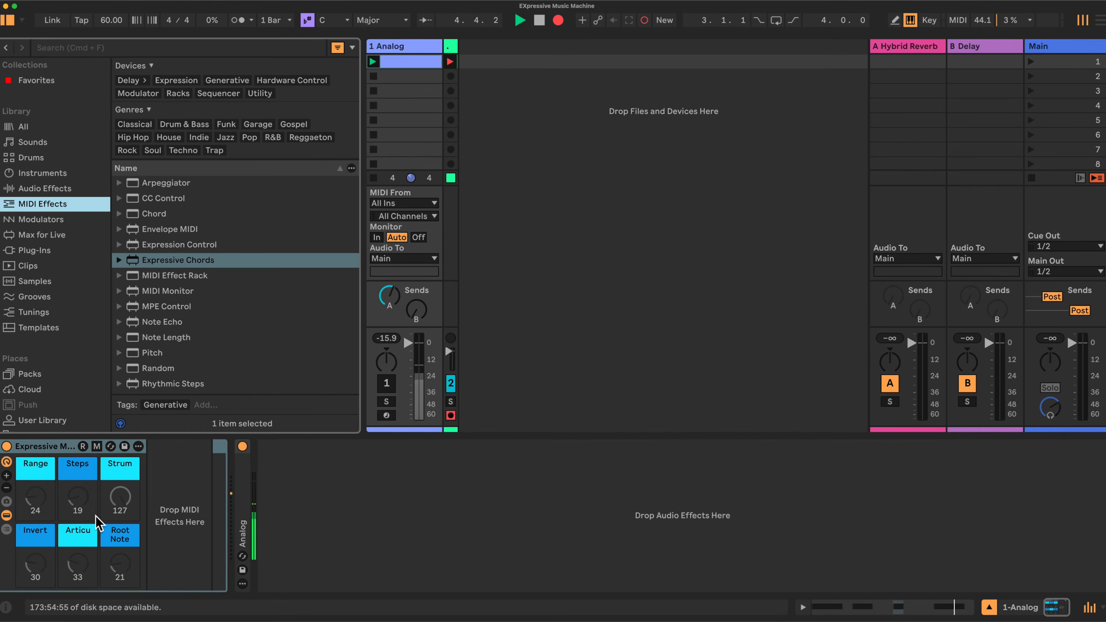
pyautogui.click(7, 476)
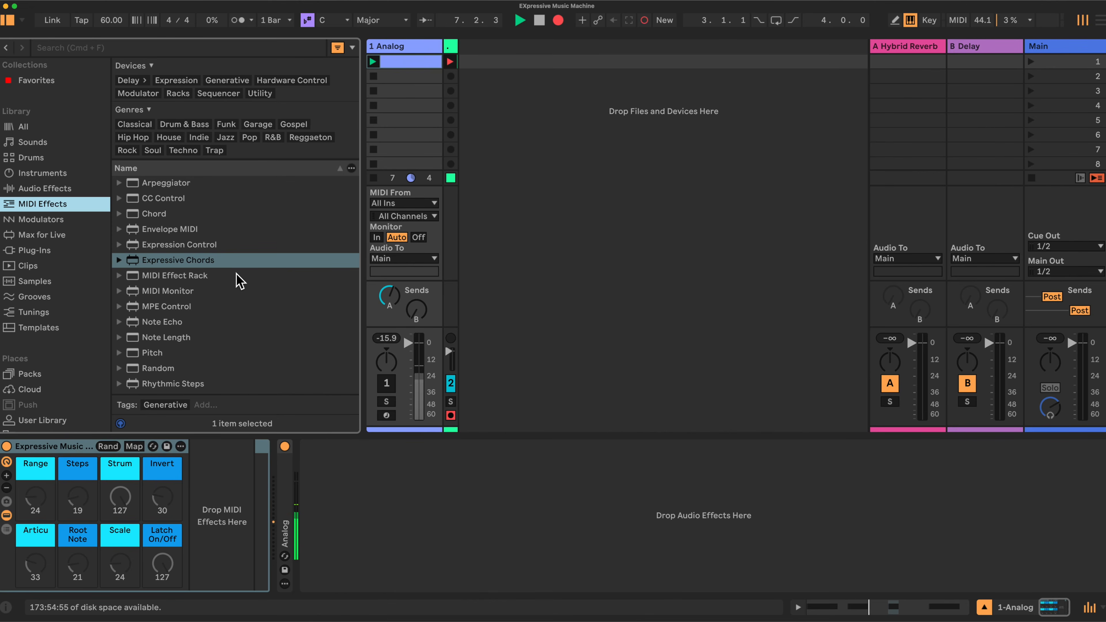
# Add Expression Control to the rack and select its Increment source, with Steps 10 and Random 1 %.
pyautogui.moveTo(176, 245); pyautogui.dragTo(193, 253)
pyautogui.moveTo(199, 431); pyautogui.dragTo(198, 505)
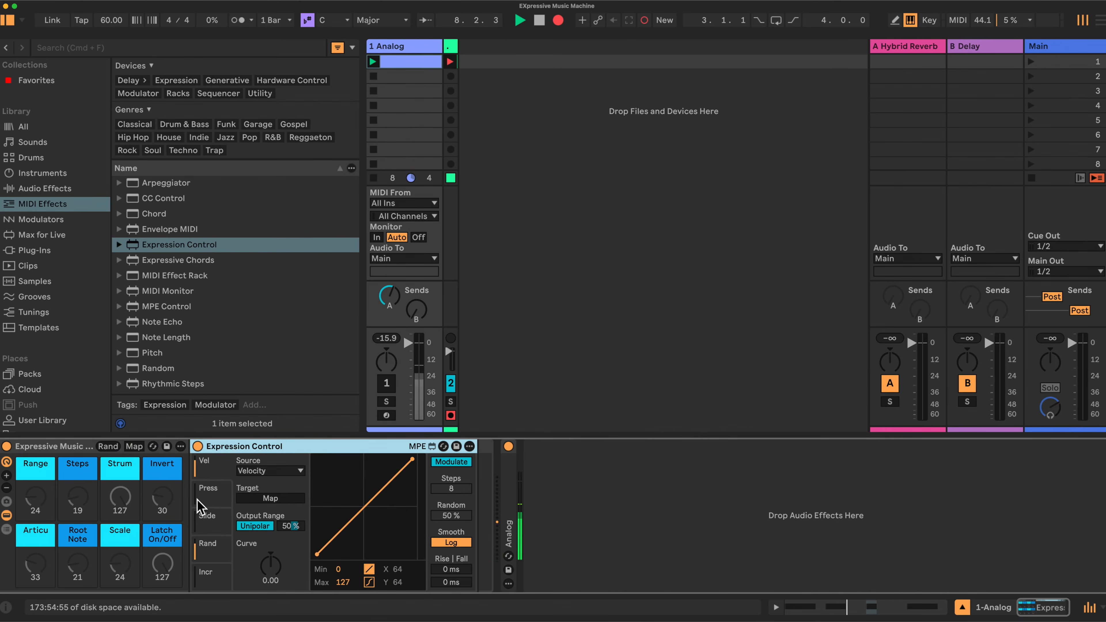
pyautogui.click(214, 580)
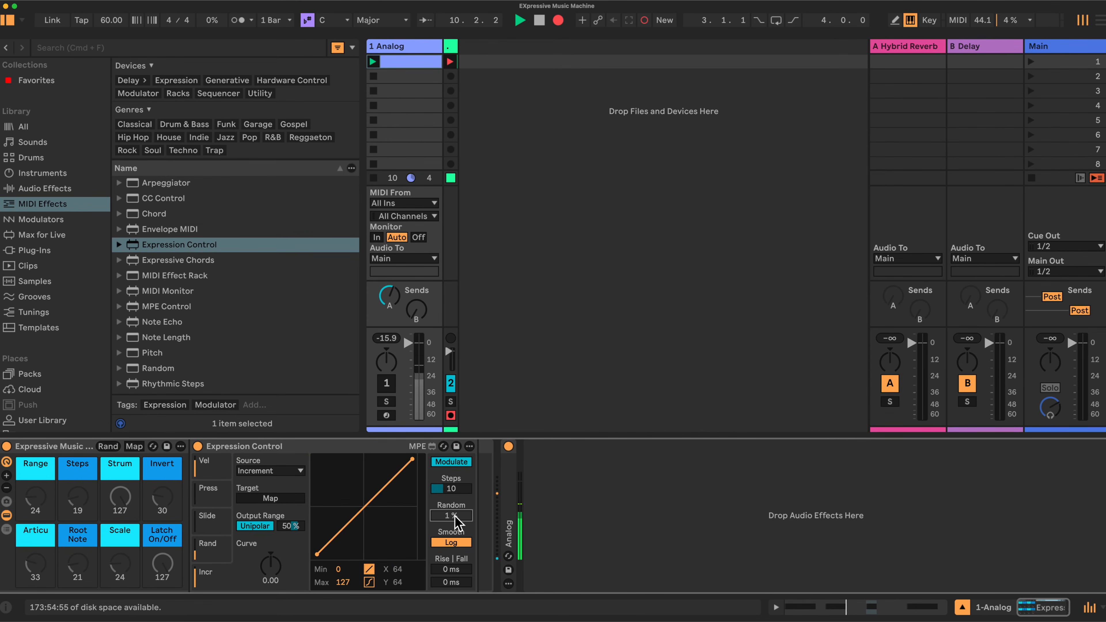
# Add the Pitch and Note Length devices to the rack after Expression Control.
pyautogui.scroll(-3, 228, 273)
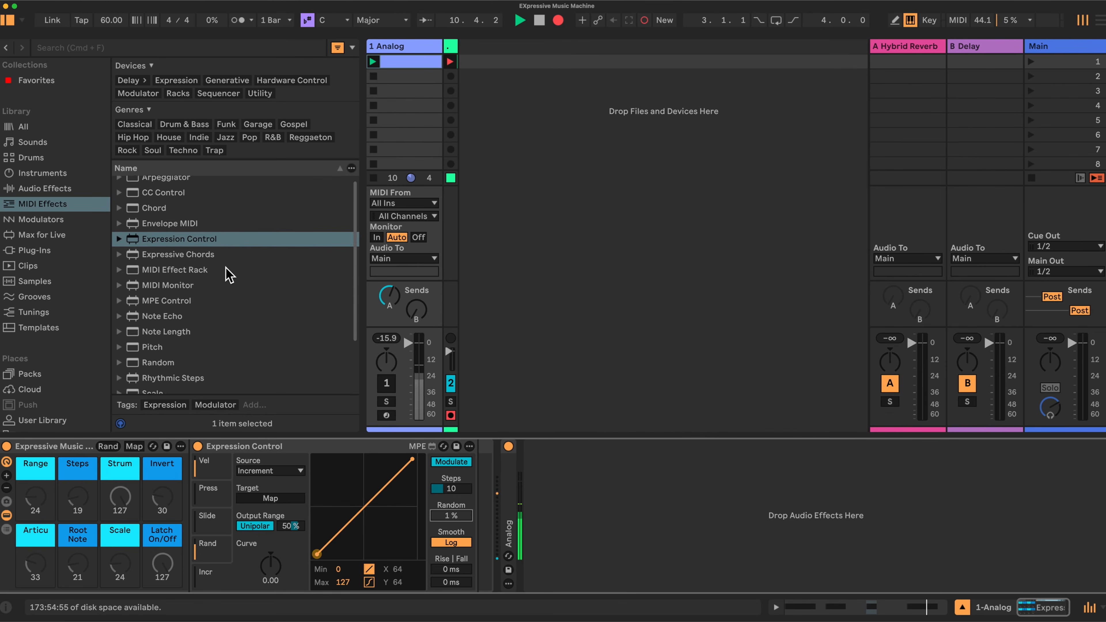
pyautogui.moveTo(151, 303); pyautogui.dragTo(475, 500)
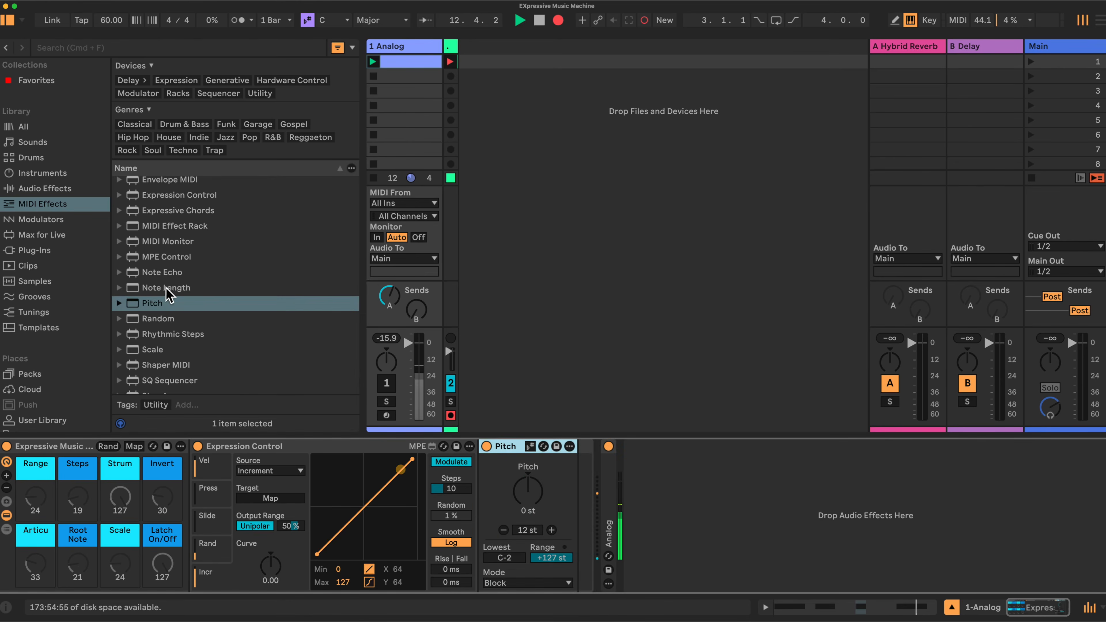
pyautogui.moveTo(164, 287); pyautogui.dragTo(545, 465)
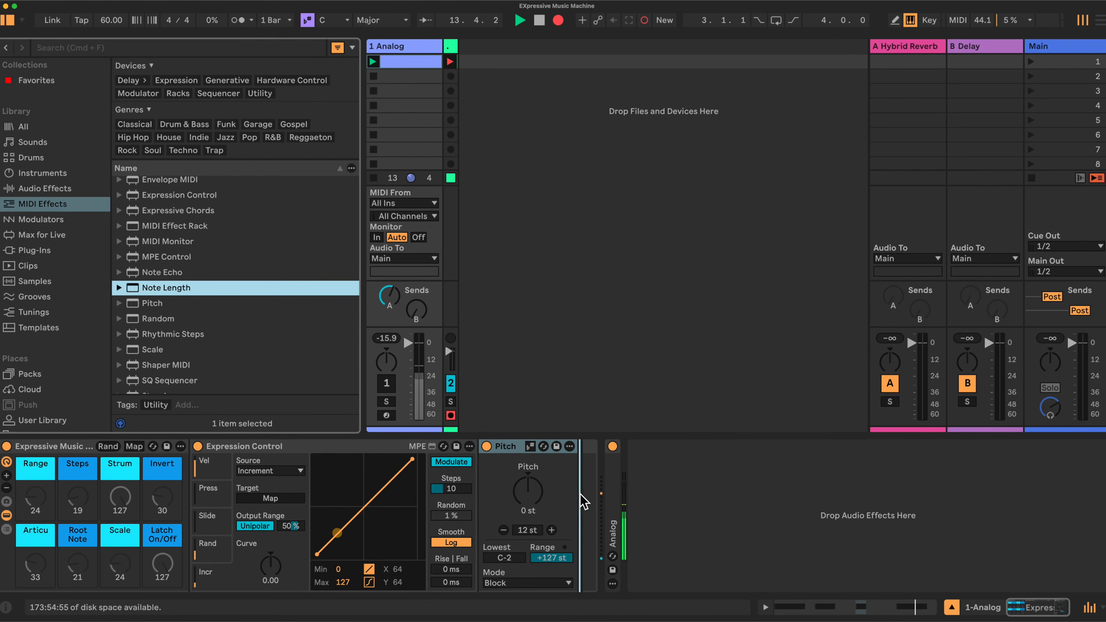
pyautogui.moveTo(584, 501); pyautogui.dragTo(585, 501)
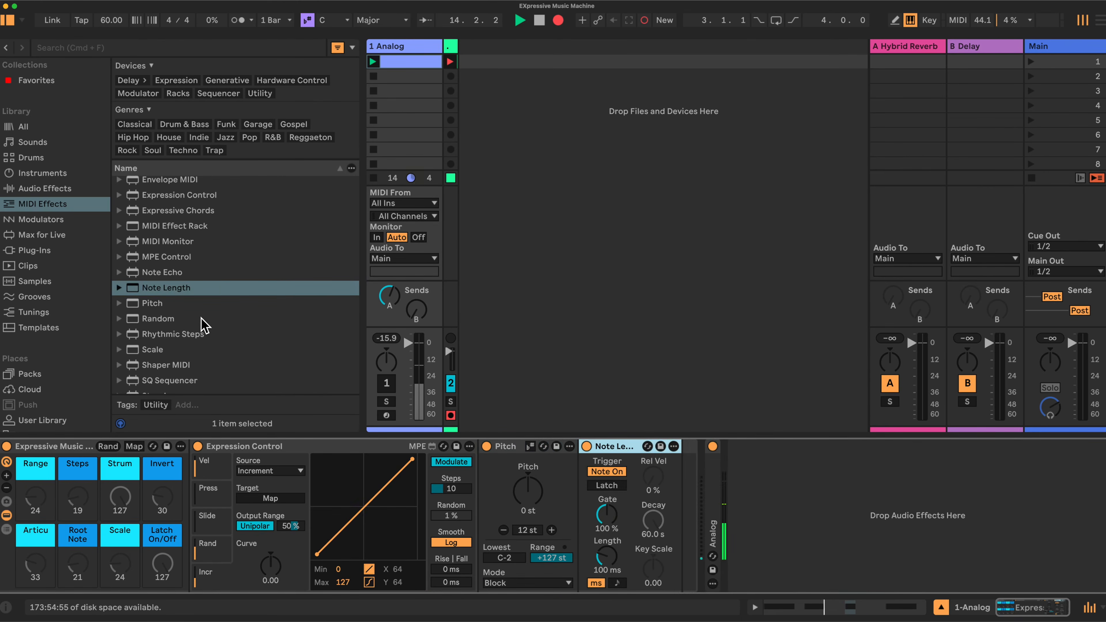
# Add the Expressive Chords device to the rack after Note Length.
pyautogui.scroll(2, 204, 324)
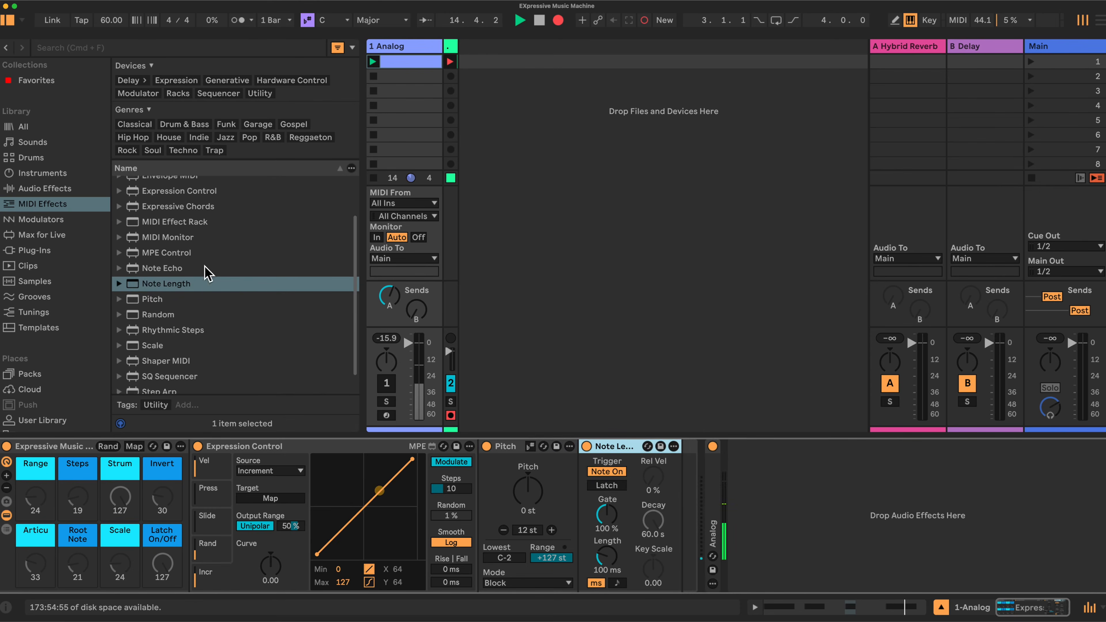
pyautogui.scroll(1, 211, 266)
pyautogui.moveTo(174, 237); pyautogui.dragTo(659, 473)
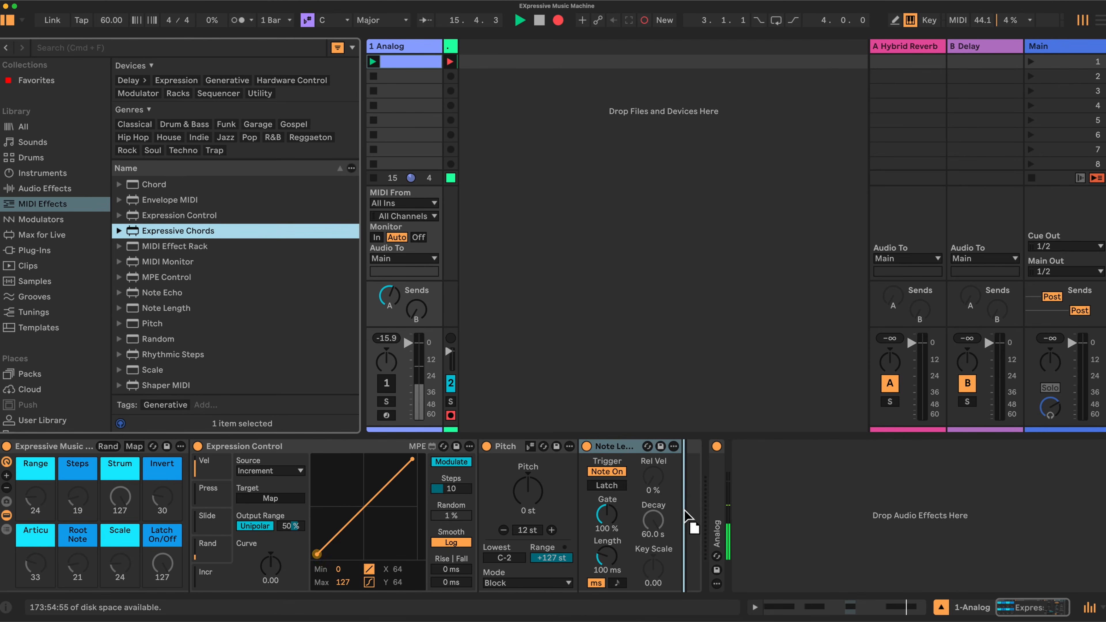
pyautogui.moveTo(687, 517); pyautogui.dragTo(687, 517)
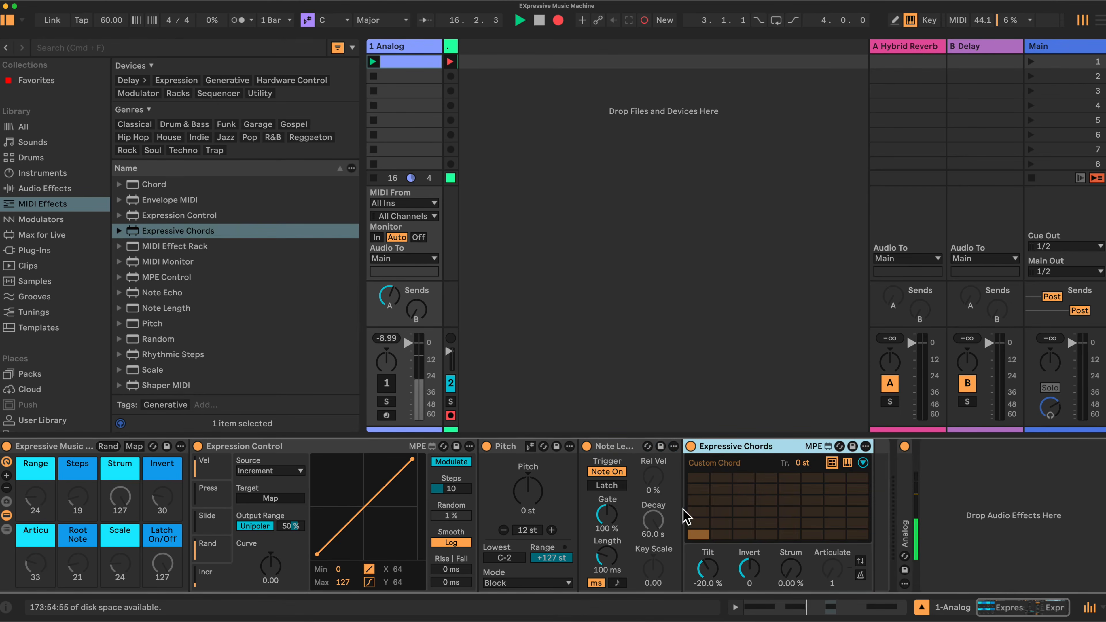
# Add the Scale device after Expressive Chords and set Expressive Chords' Tilt to 0 %.
pyautogui.scroll(-3, 261, 271)
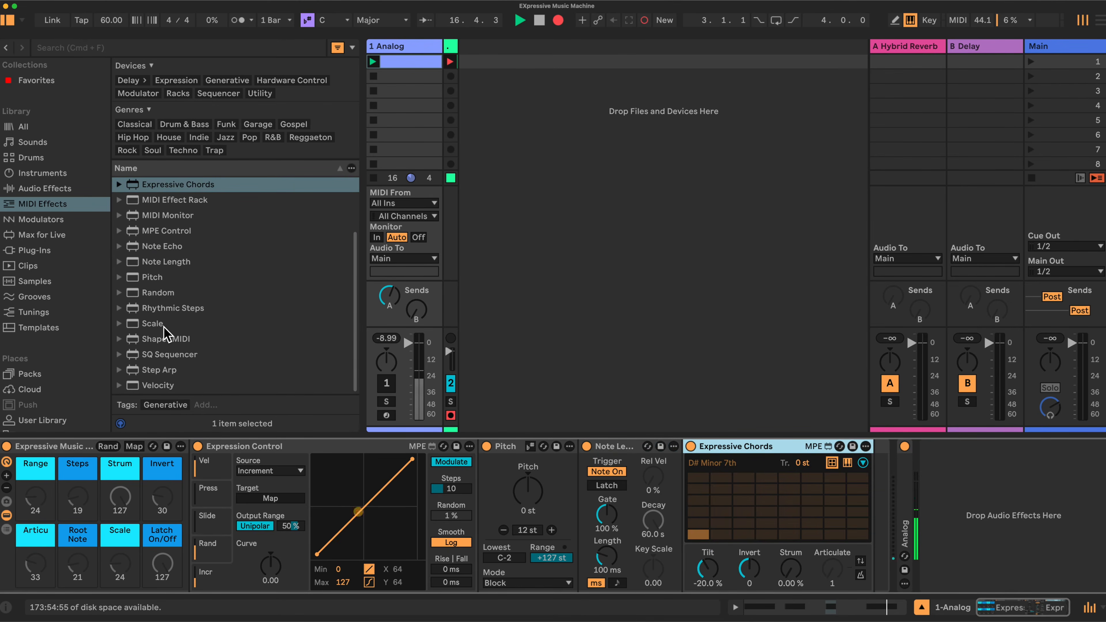
pyautogui.moveTo(147, 329); pyautogui.dragTo(873, 519)
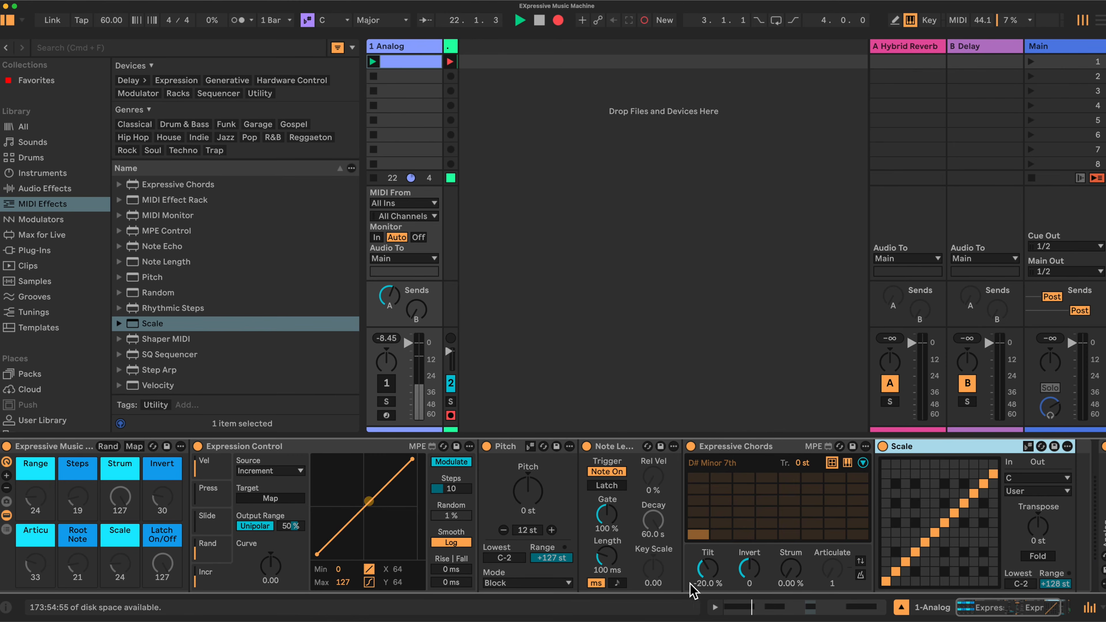
pyautogui.click(708, 585)
pyautogui.write('0')
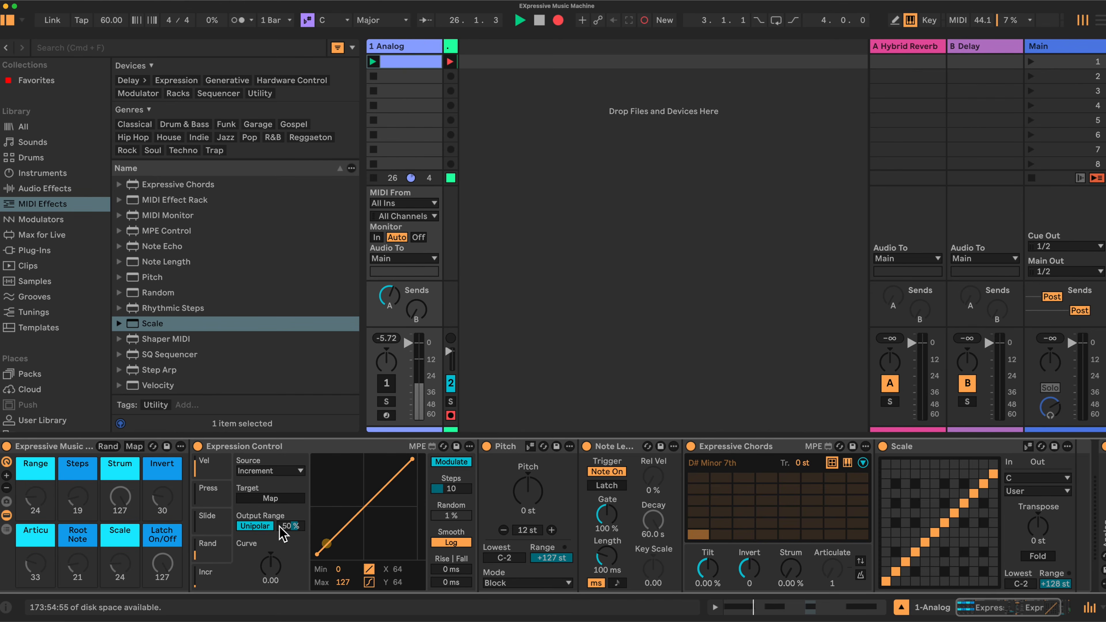
# Map Expression Control's output range amount to the Range macro and its increment steps to the Steps macro.
pyautogui.click(135, 446)
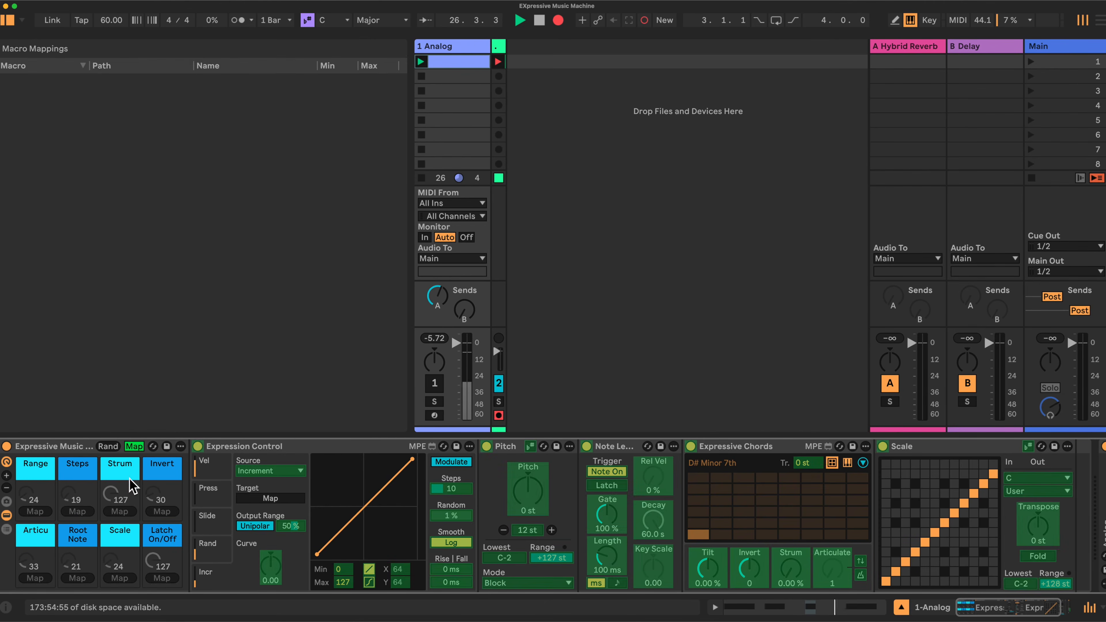
pyautogui.click(289, 526)
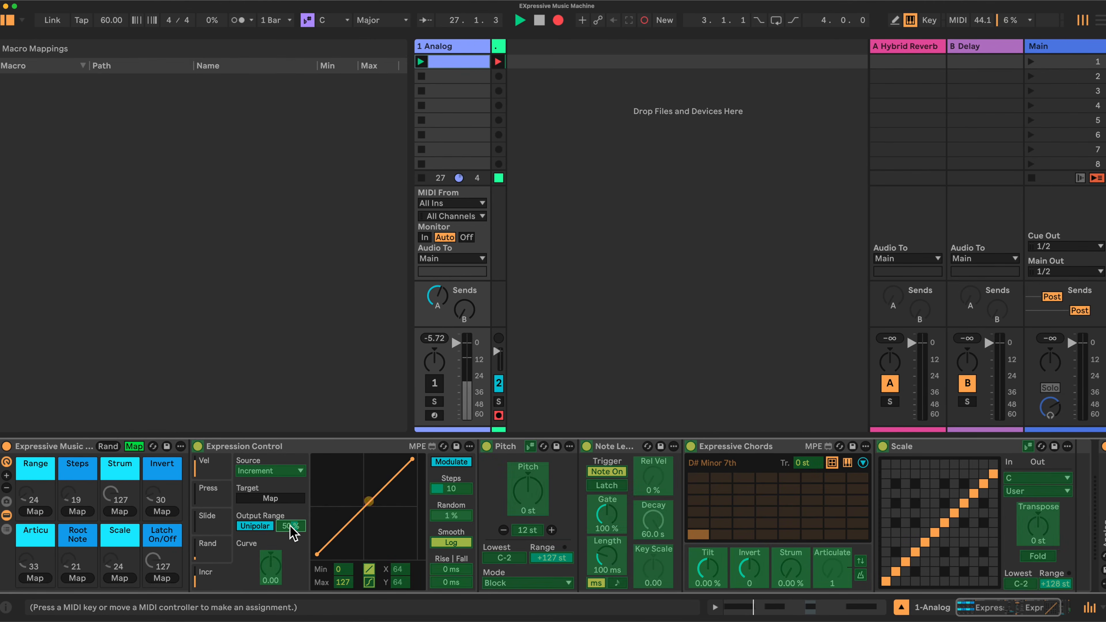
pyautogui.click(34, 510)
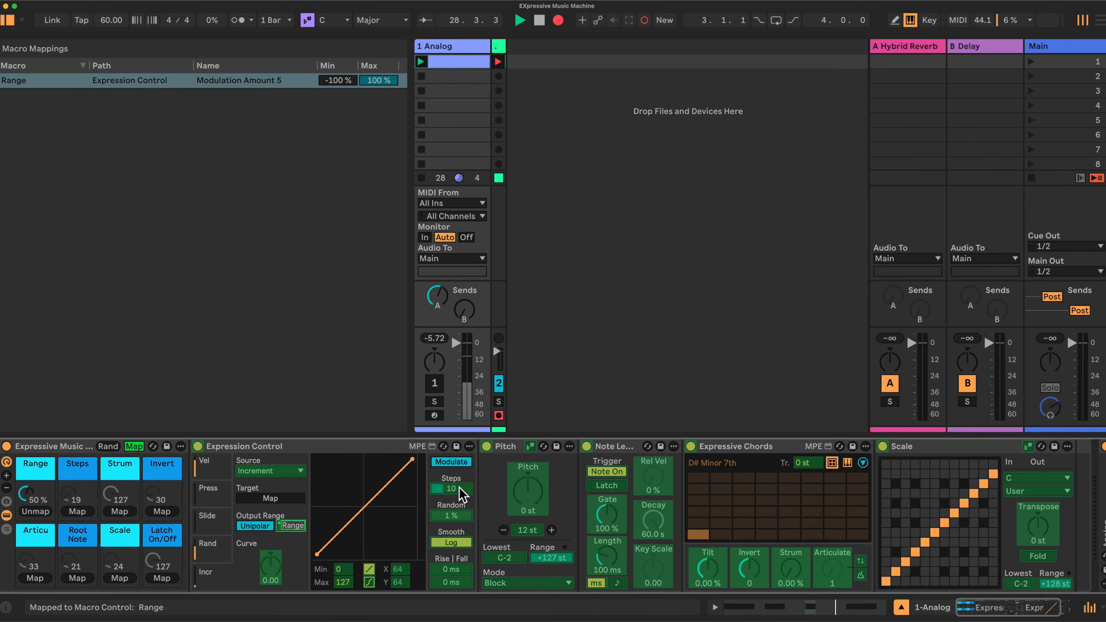
pyautogui.click(78, 511)
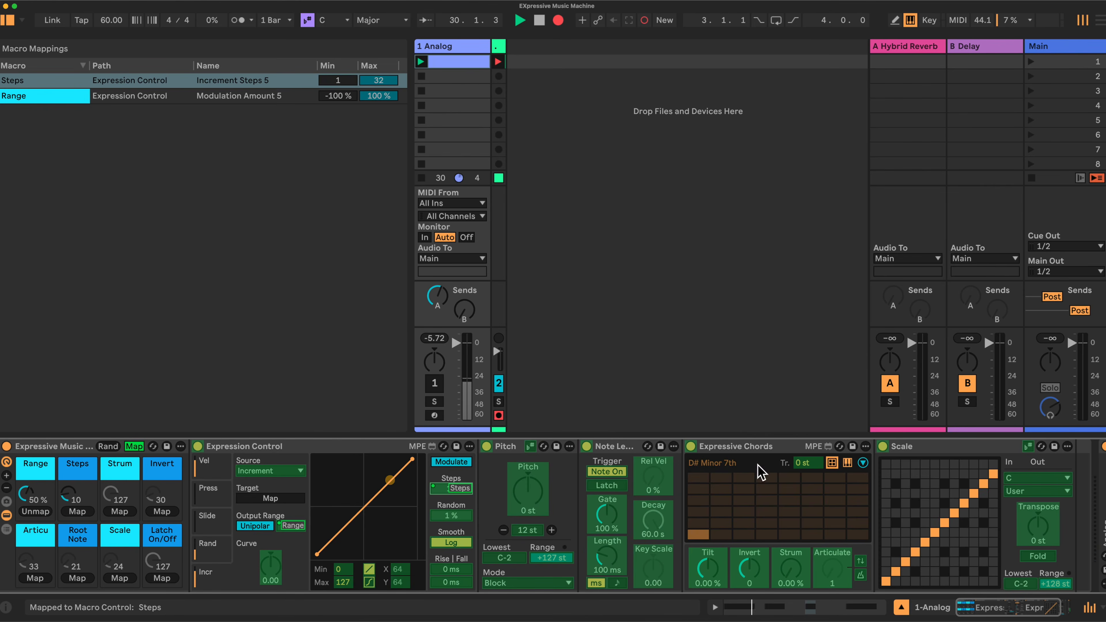
# Map Expressive Chords' Strum, Invert and Articulate controls to the matching Strum, Invert and Articu macros.
pyautogui.click(790, 572)
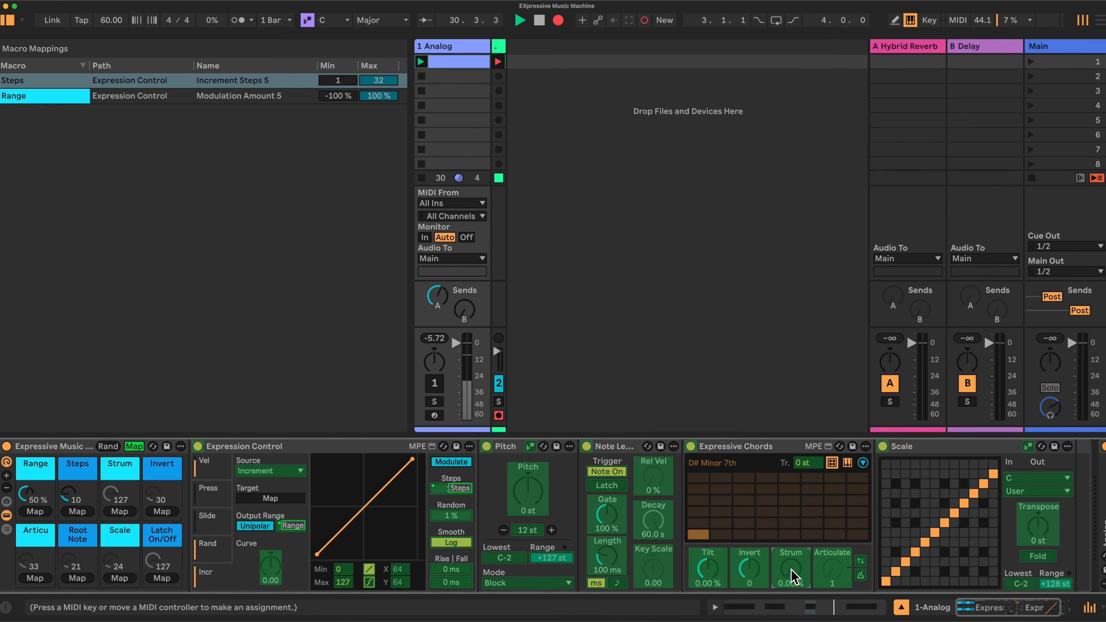
pyautogui.click(120, 510)
pyautogui.click(748, 568)
pyautogui.click(172, 510)
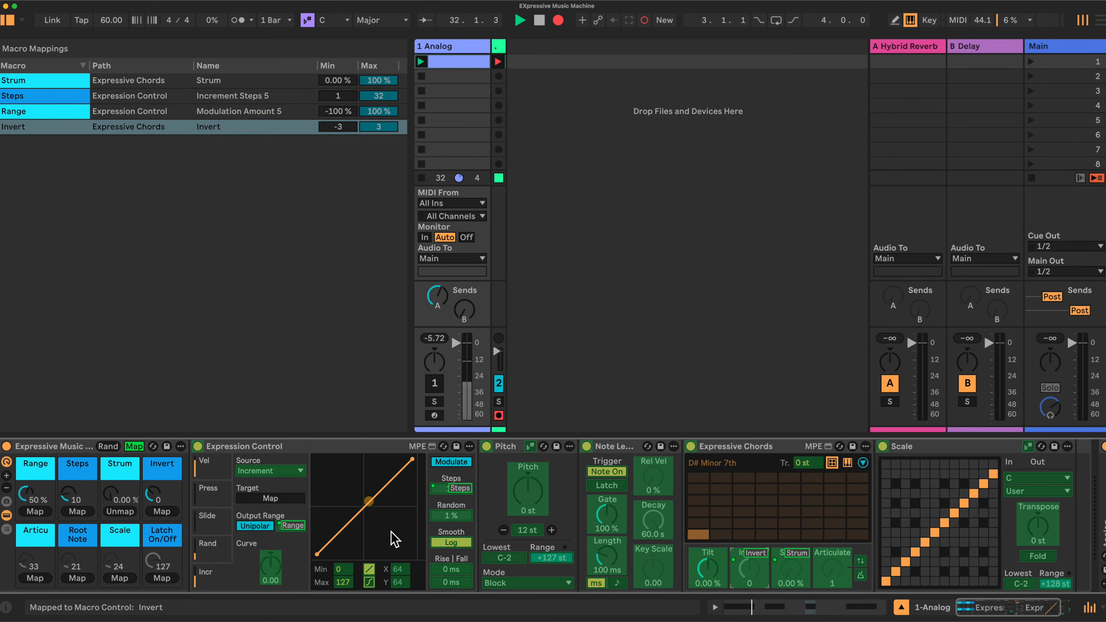
pyautogui.click(832, 574)
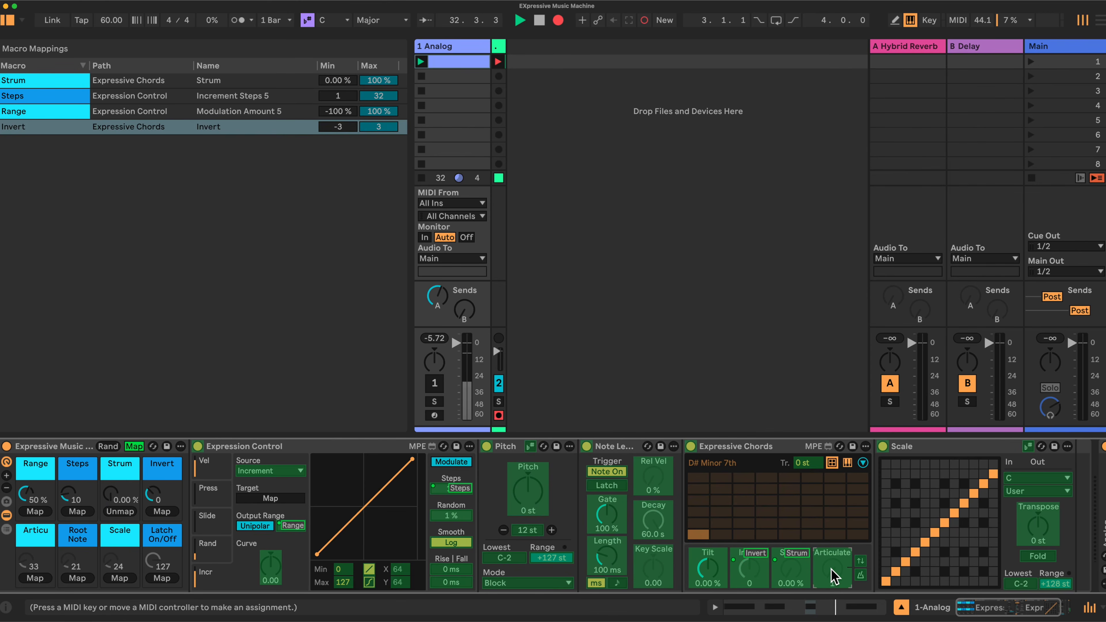
pyautogui.click(35, 578)
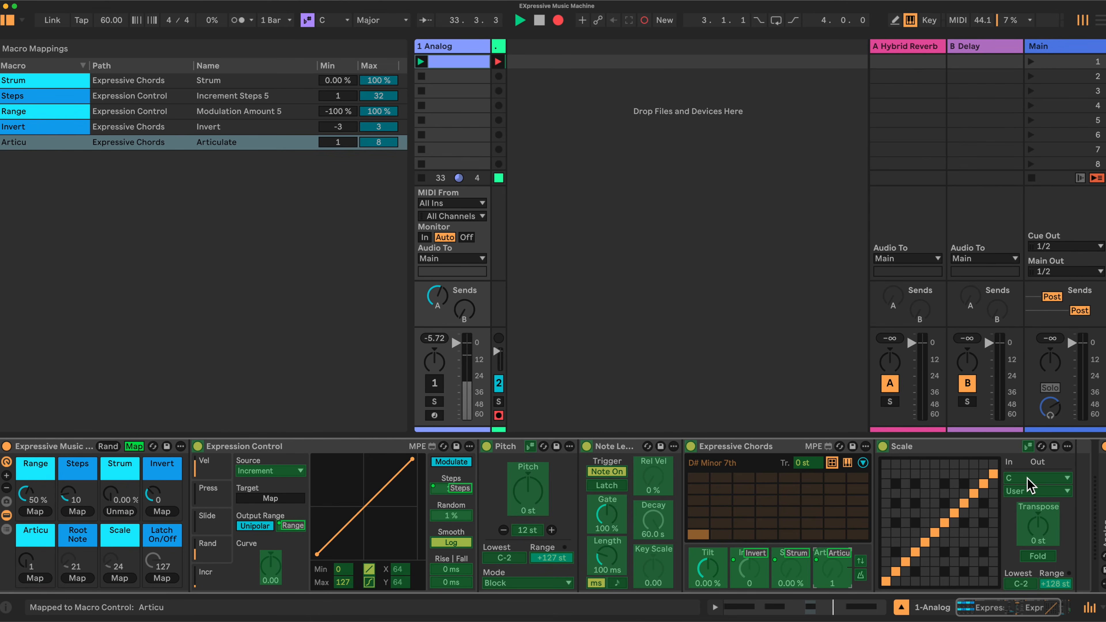
# Map the Scale device's base note and scale to the Root Note and Scale macros, and Note Length's Latch to Latch On/Off.
pyautogui.click(84, 577)
pyautogui.click(1027, 493)
pyautogui.click(119, 578)
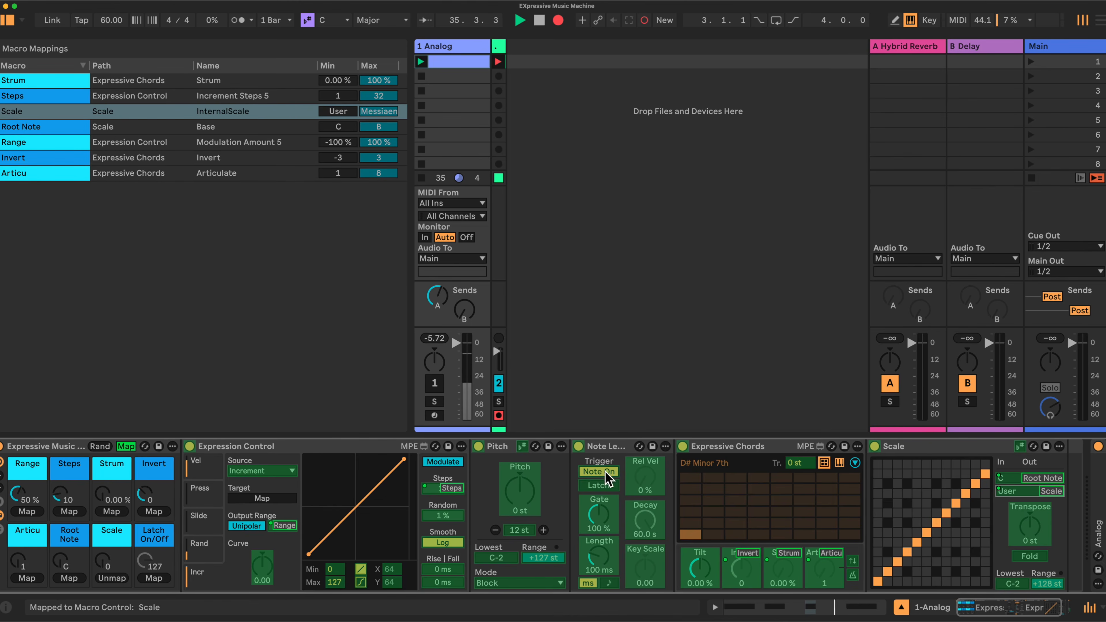
pyautogui.click(617, 491)
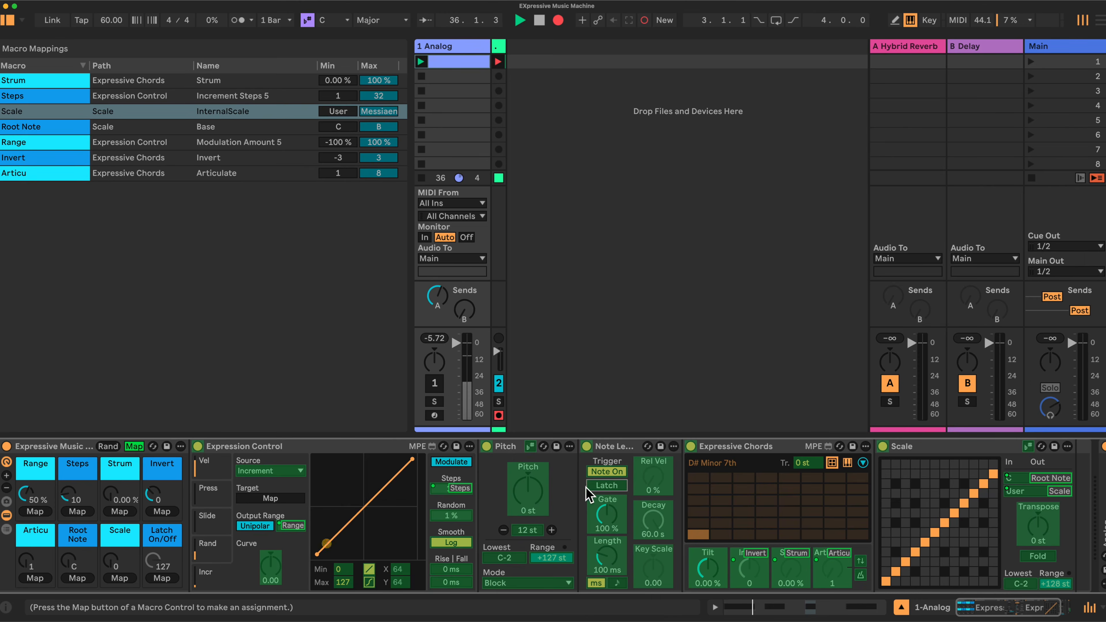
pyautogui.click(162, 578)
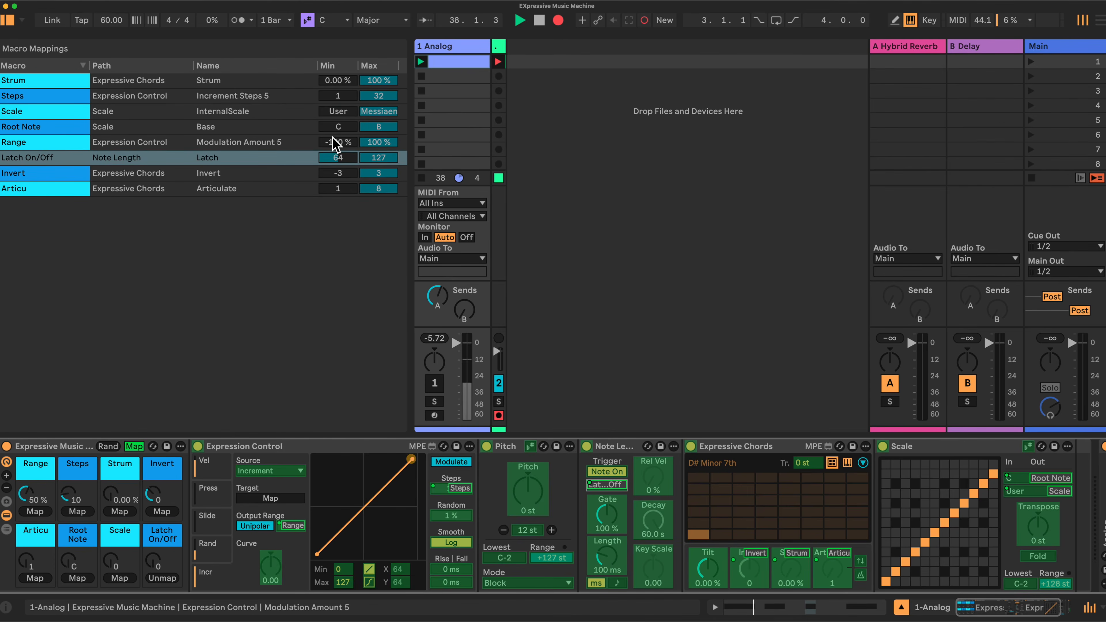
# Limit the Range macro's mapping to a minimum of 0 % and a maximum of 18.5 %, and finish macro mapping.
pyautogui.click(348, 144)
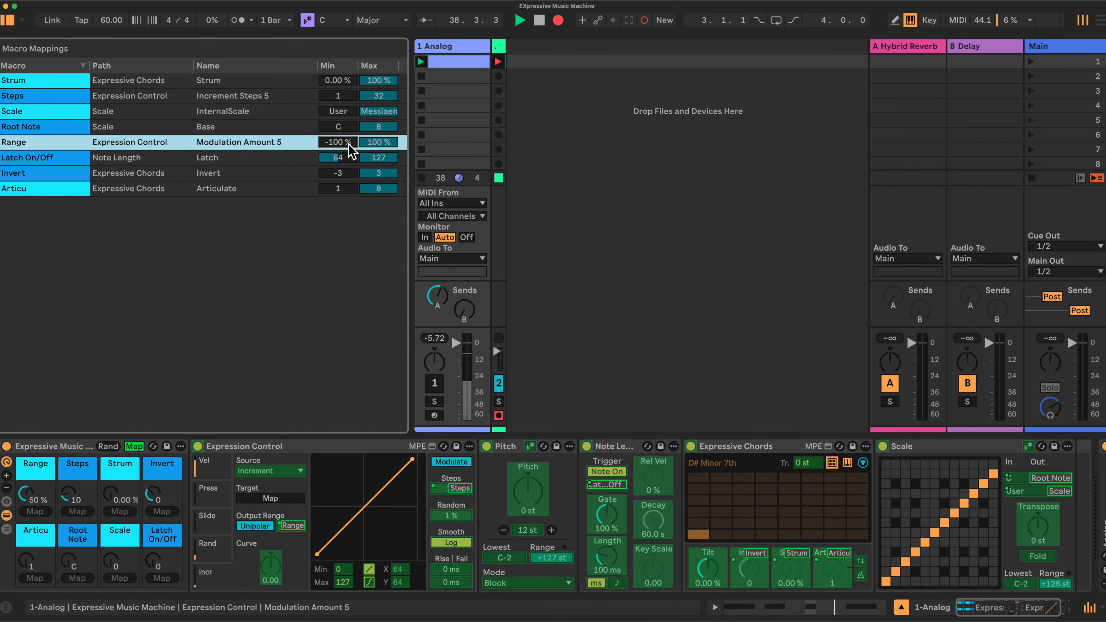
pyautogui.write('0')
pyautogui.click(381, 144)
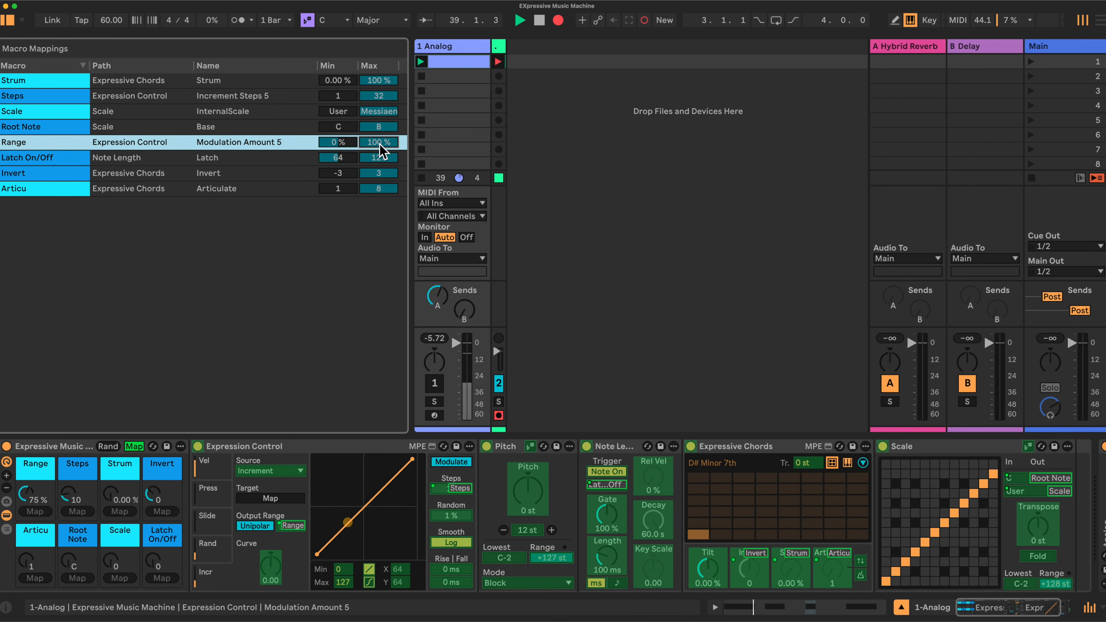
pyautogui.write('18')
pyautogui.write('.5')
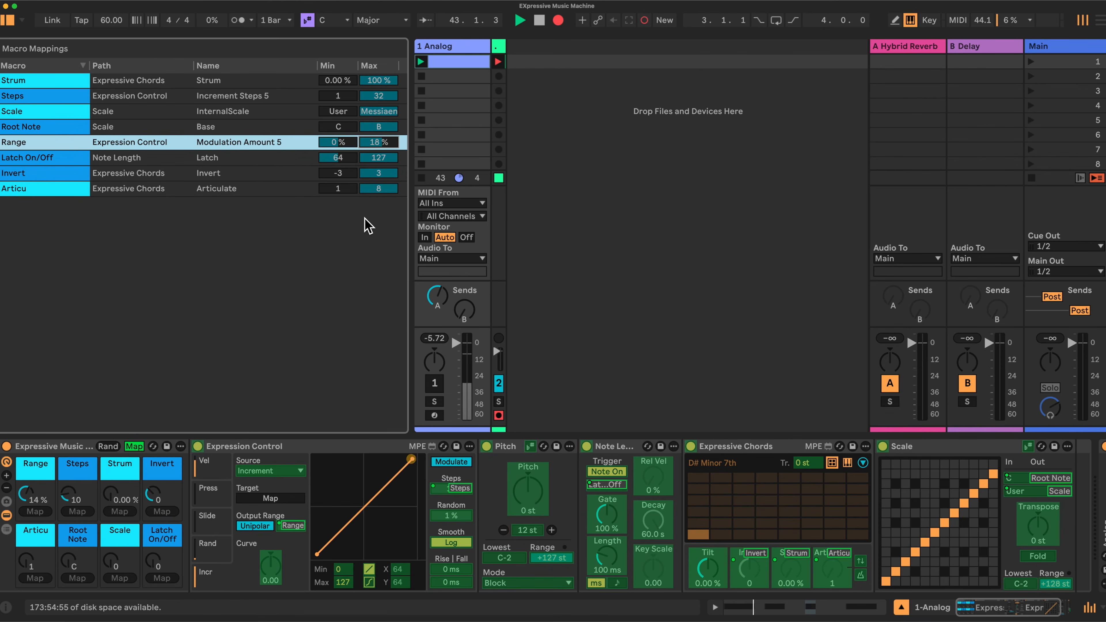
pyautogui.click(134, 446)
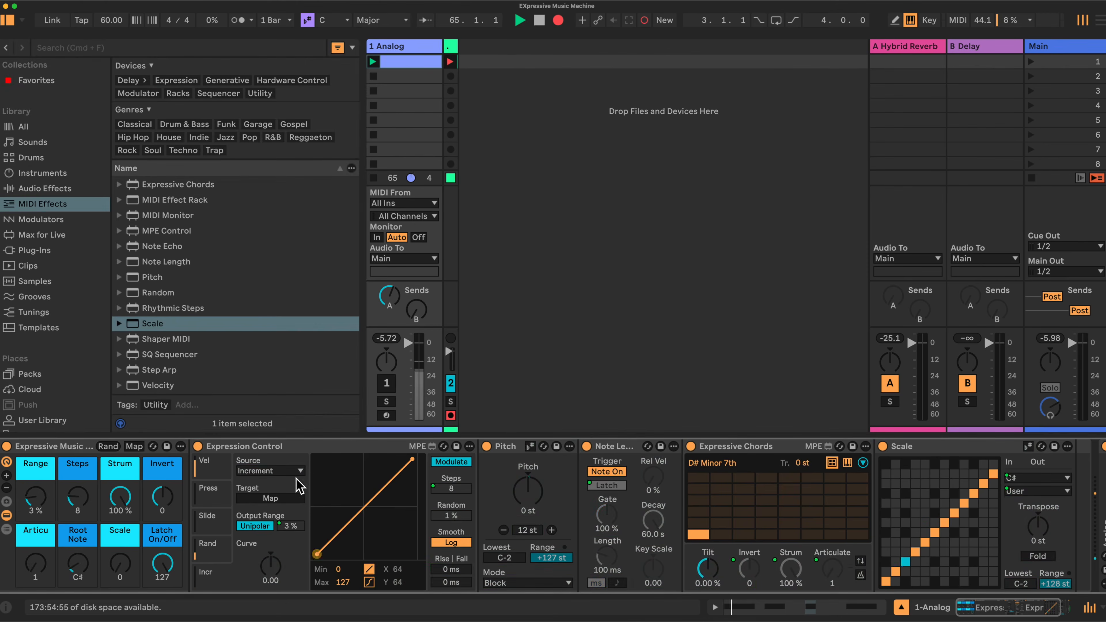
# Assign the Pitch device's Pitch control as the target of Expression Control's Increment modulation.
pyautogui.click(270, 501)
pyautogui.click(524, 486)
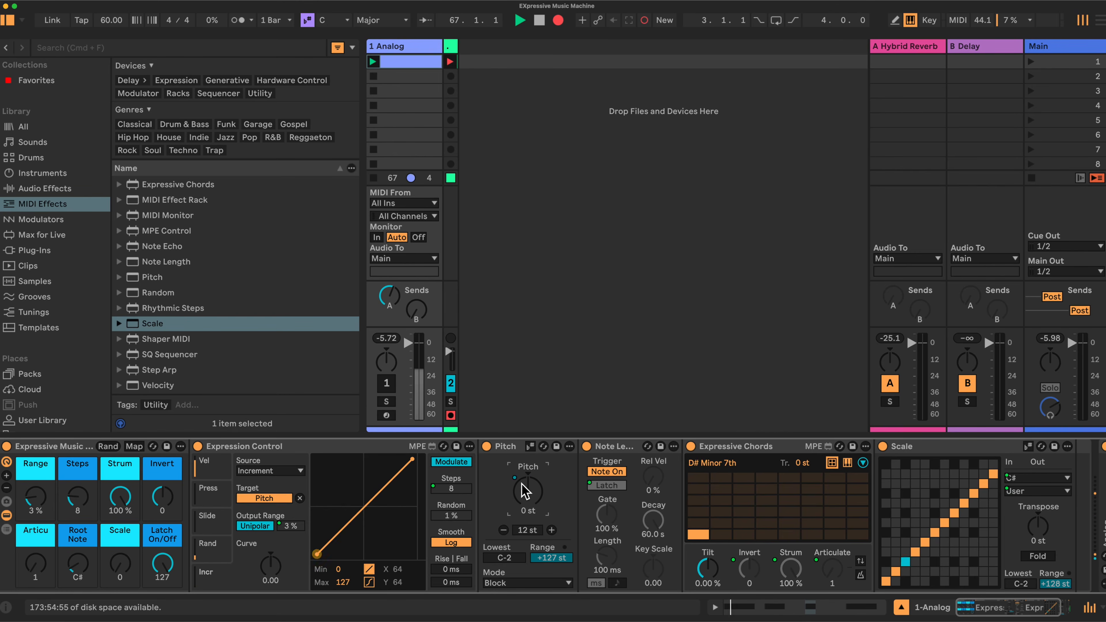
# Check whether the Latch On/Off macro is excluded from randomization in its options.
pyautogui.rightClick(160, 565)
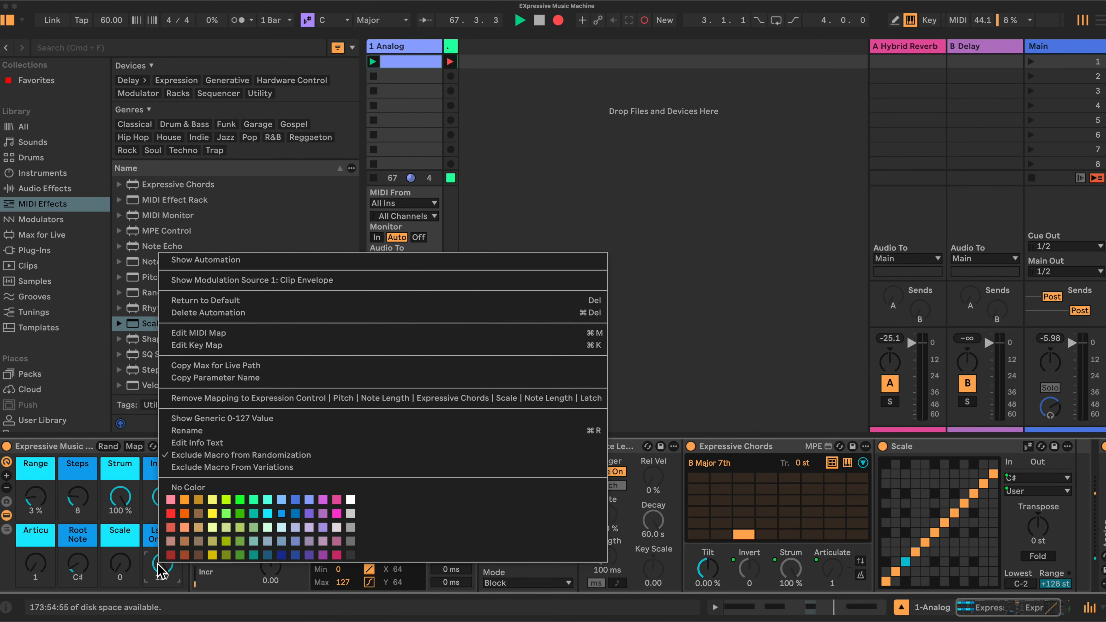
pyautogui.click(133, 447)
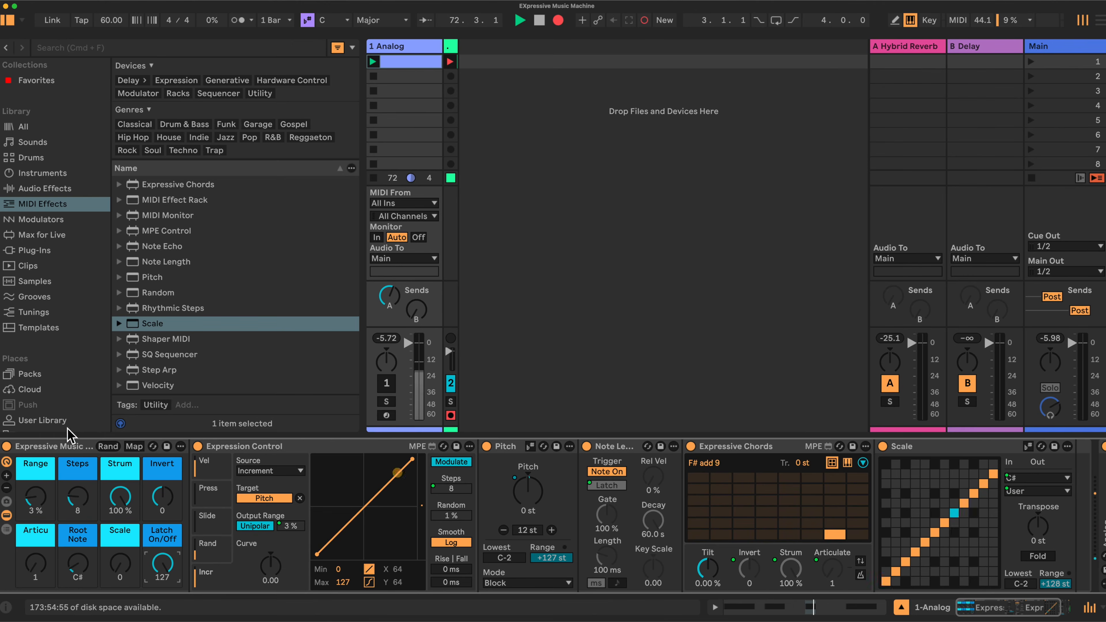
# Look through the User Library's MIDI Effect Rack presets around Expressive Music Machine.adg, and return to the Instruments list.
pyautogui.click(34, 419)
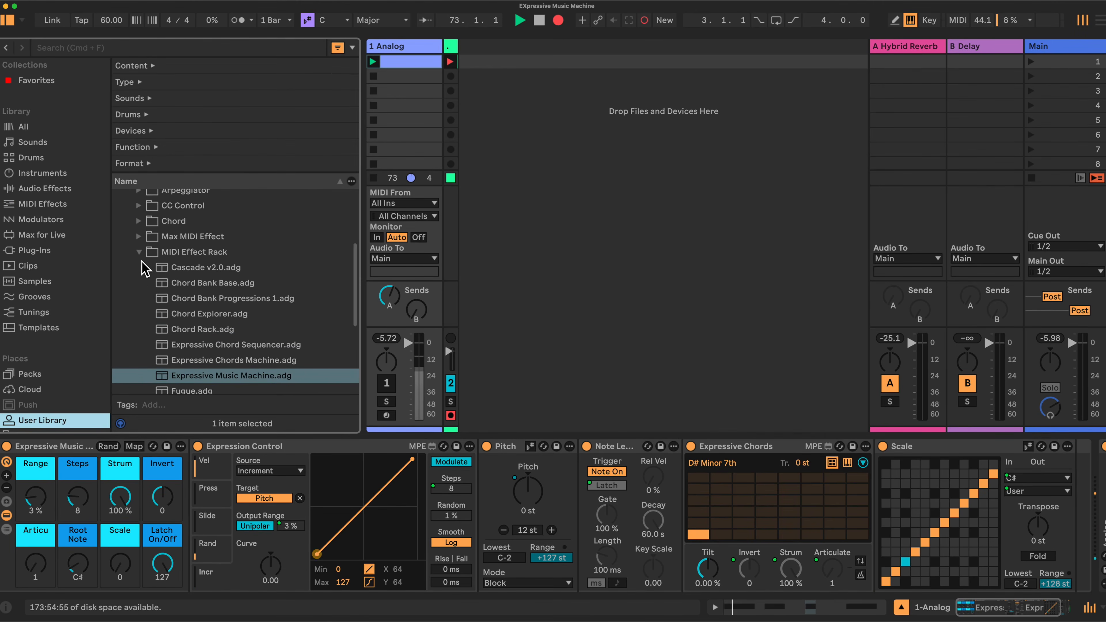
pyautogui.scroll(4, 142, 251)
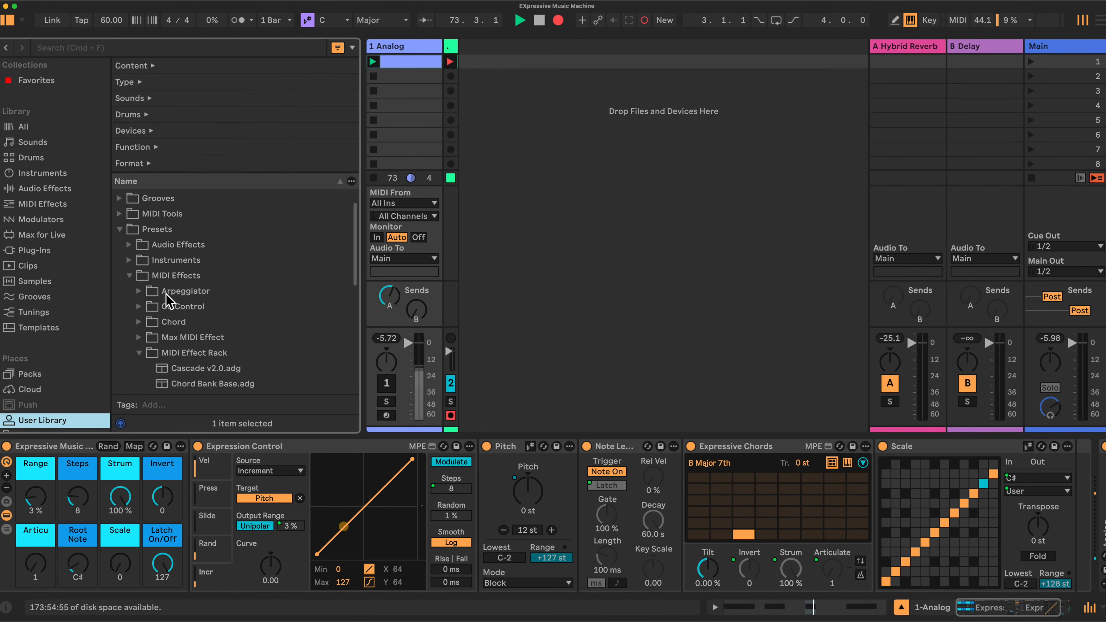
pyautogui.scroll(-4, 168, 301)
pyautogui.scroll(-1, 212, 385)
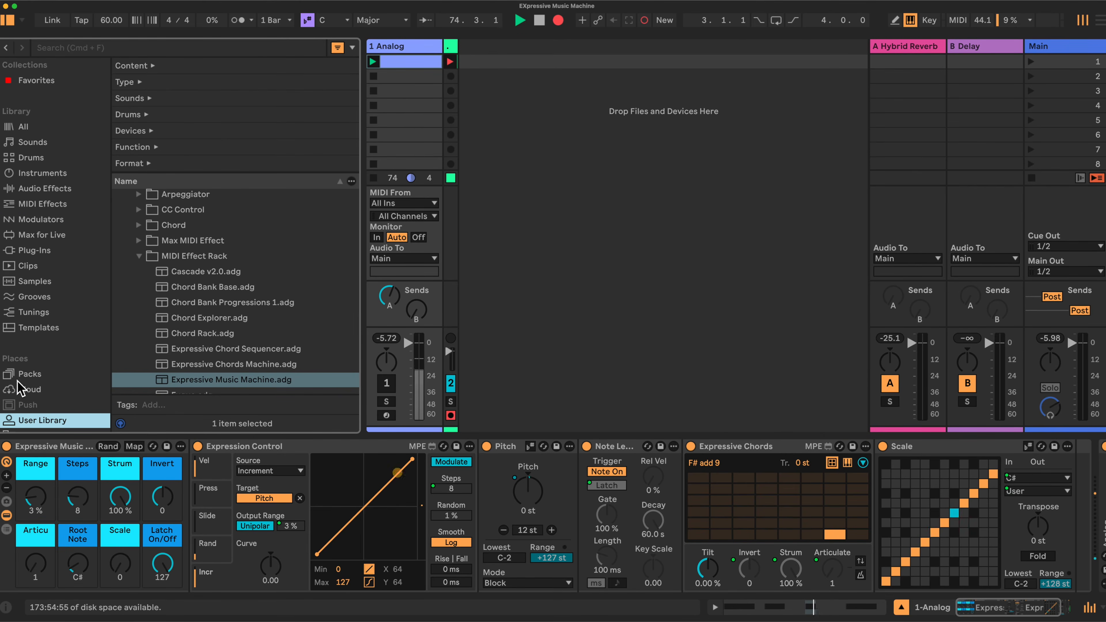
pyautogui.click(37, 172)
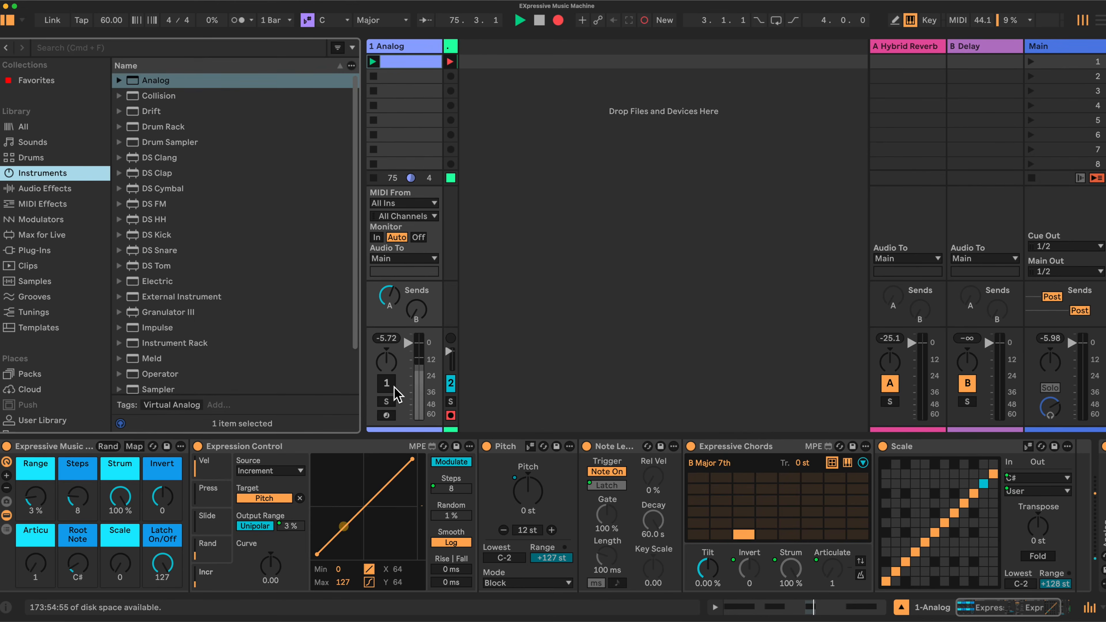
# Randomize the rack's macros with Latch On/Off turned off, restoring it to 127, and reactivate the Analog track.
pyautogui.moveTo(162, 566); pyautogui.dragTo(162, 618)
pyautogui.moveTo(118, 487); pyautogui.dragTo(117, 494)
pyautogui.click(108, 446)
pyautogui.moveTo(154, 559); pyautogui.dragTo(155, 514)
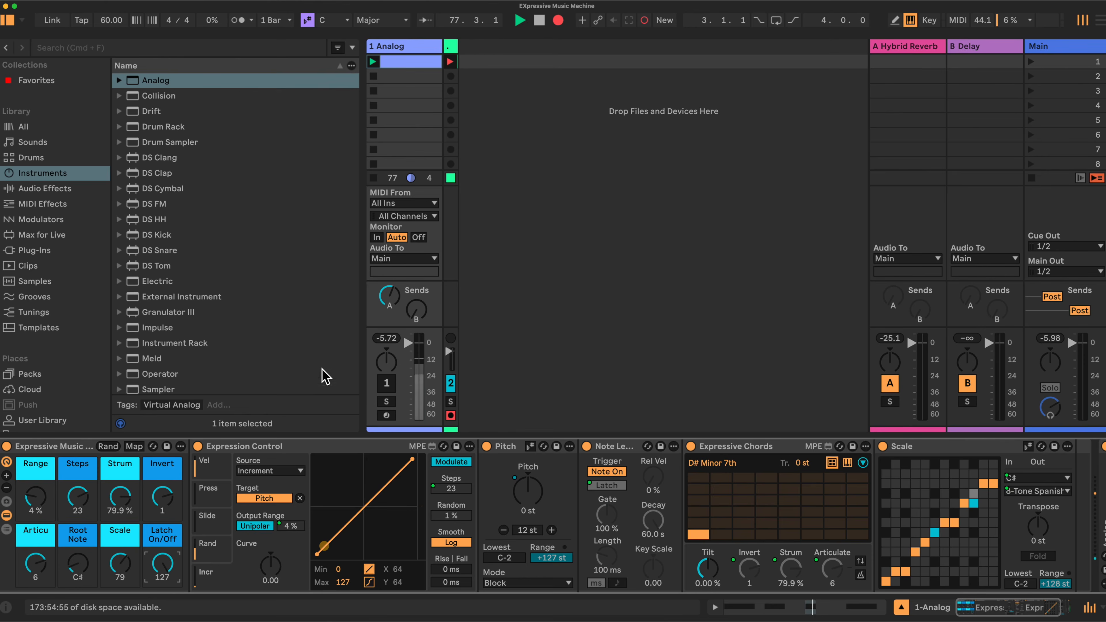
pyautogui.click(386, 383)
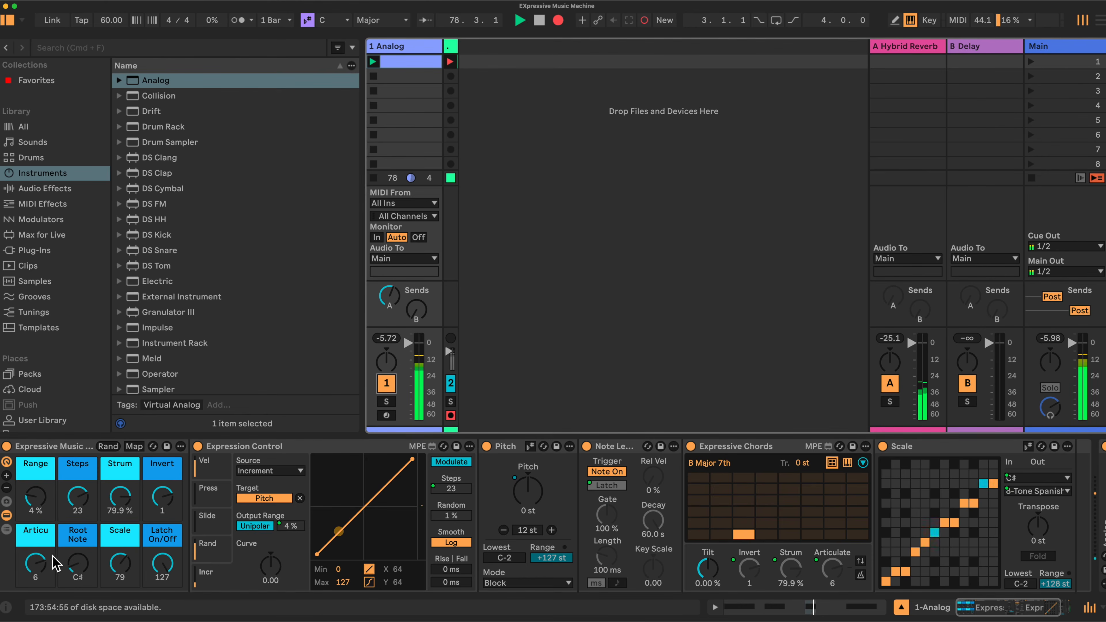
# Set the Steps macro to 10, Strum to 100 %, Articu to 1, Root Note to E and Scale to 7 (Minor).
pyautogui.moveTo(78, 496); pyautogui.dragTo(119, 486)
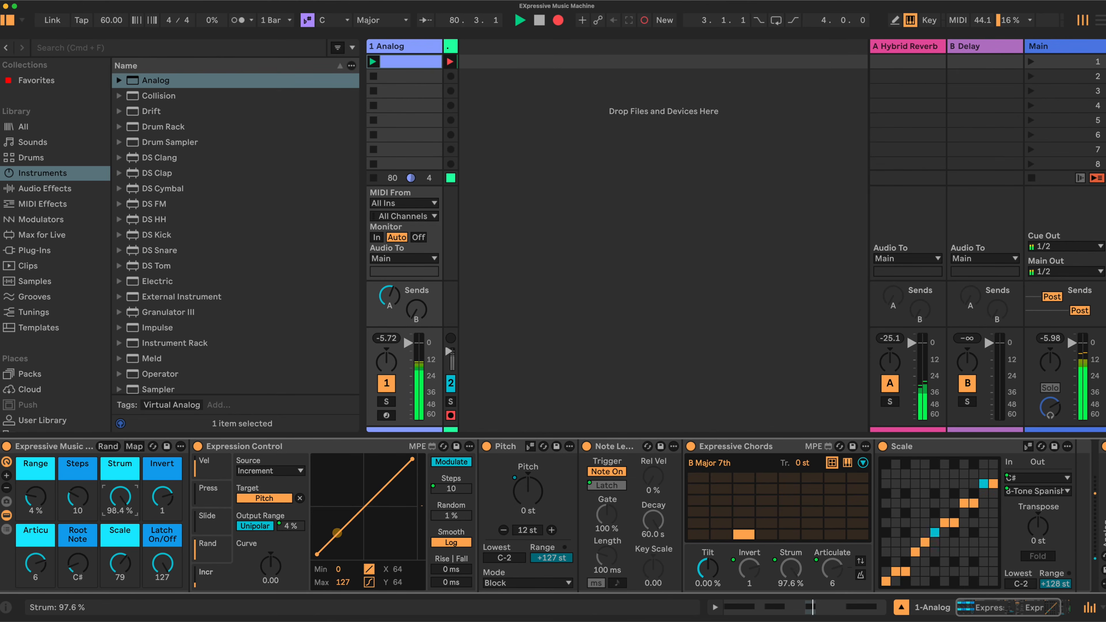
pyautogui.moveTo(35, 563); pyautogui.dragTo(86, 561)
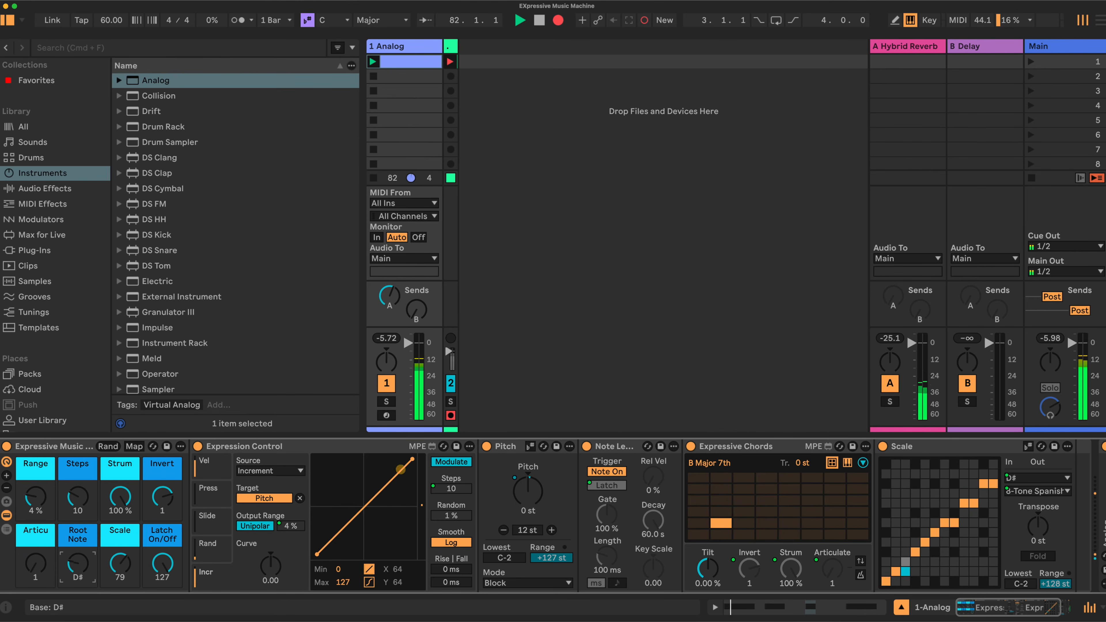
pyautogui.moveTo(78, 564); pyautogui.dragTo(119, 563)
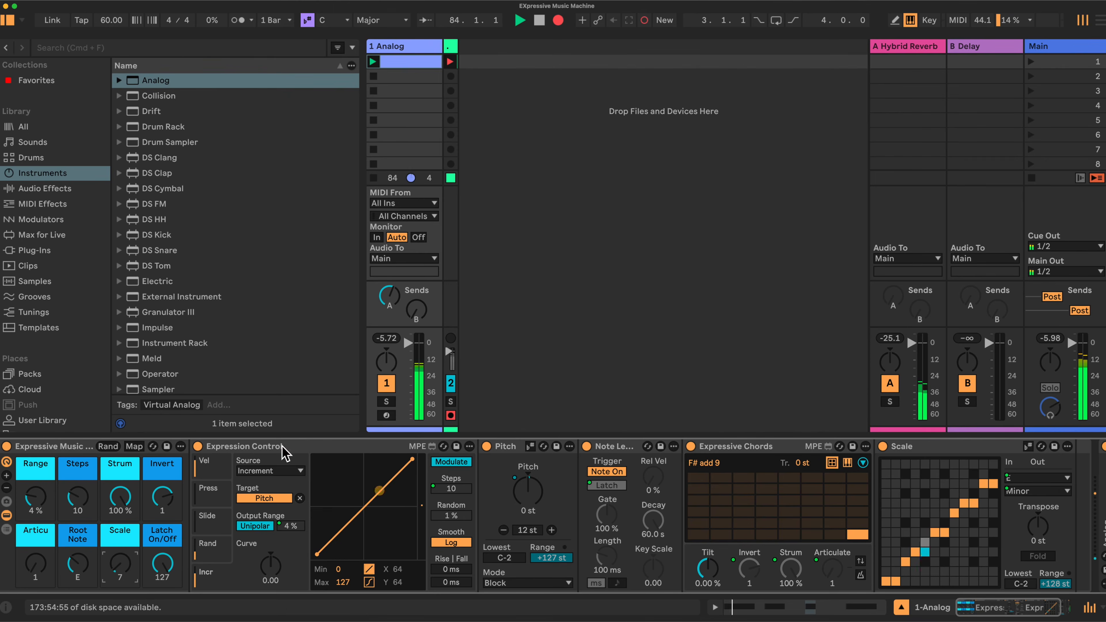
# Set the Steps macro to 5 and the Invert macro to -1.
pyautogui.moveTo(83, 498); pyautogui.dragTo(83, 511)
pyautogui.click(162, 496)
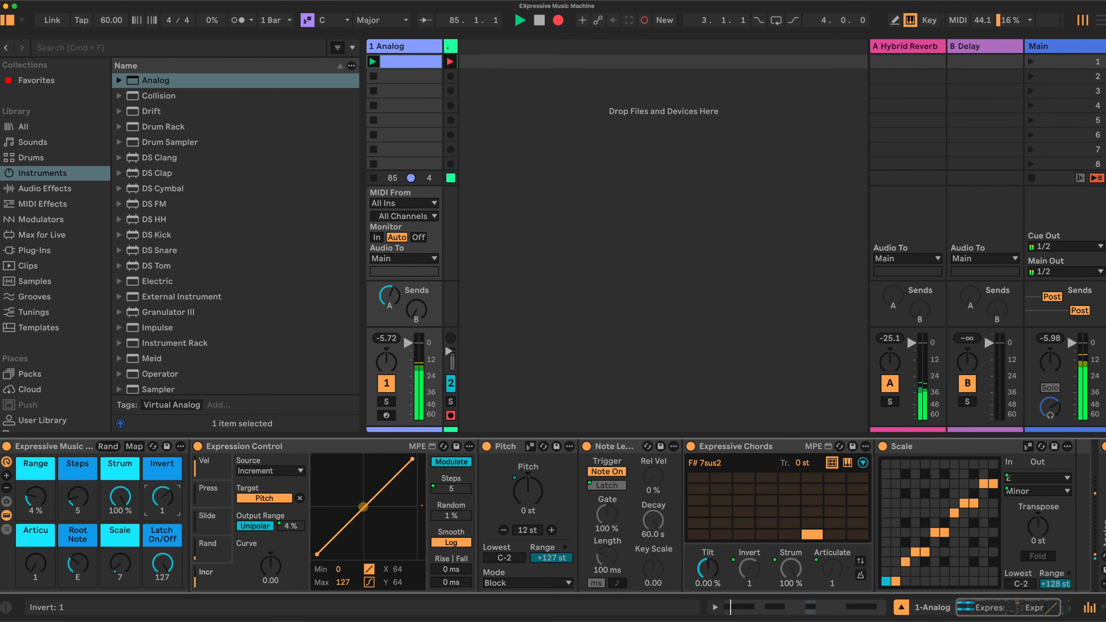
pyautogui.moveTo(166, 502); pyautogui.dragTo(167, 505)
# Unfold the Analog instrument, and collapse and hide the rack's Scale, Expressive Chords, Note Length, Pitch and Expression Control devices.
pyautogui.hscroll(3, 806, 477)
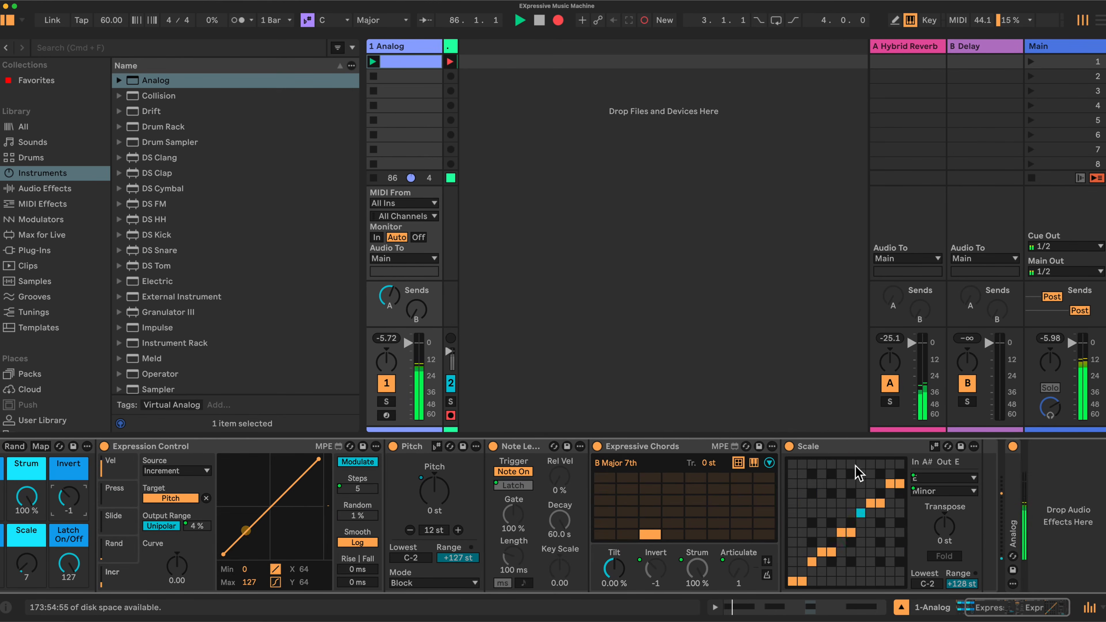
pyautogui.doubleClick(1012, 495)
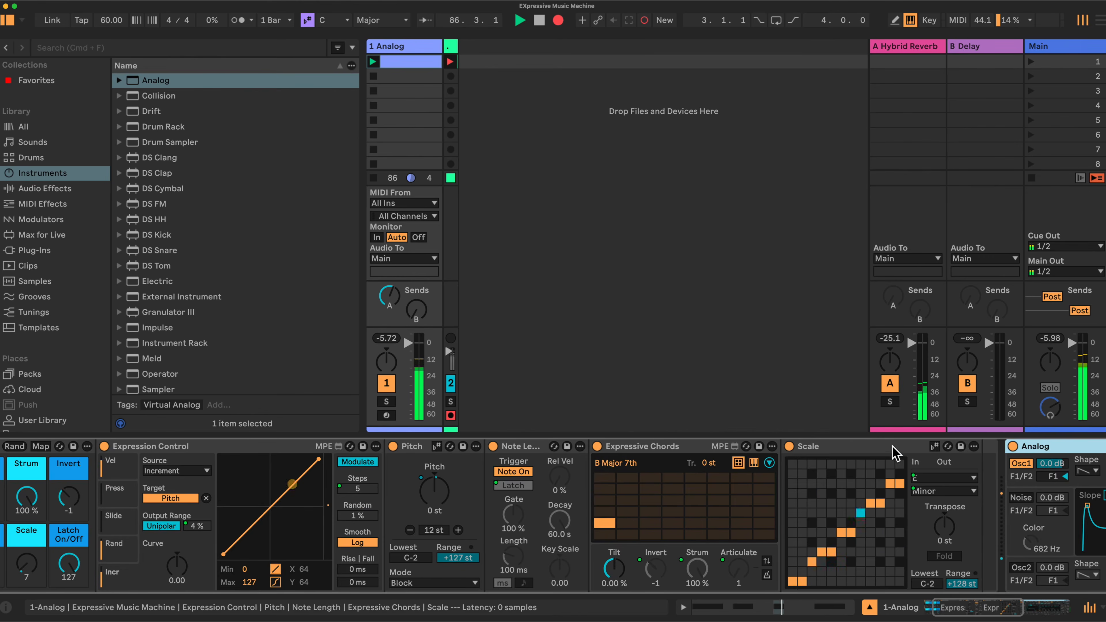
pyautogui.doubleClick(893, 449)
pyautogui.doubleClick(697, 448)
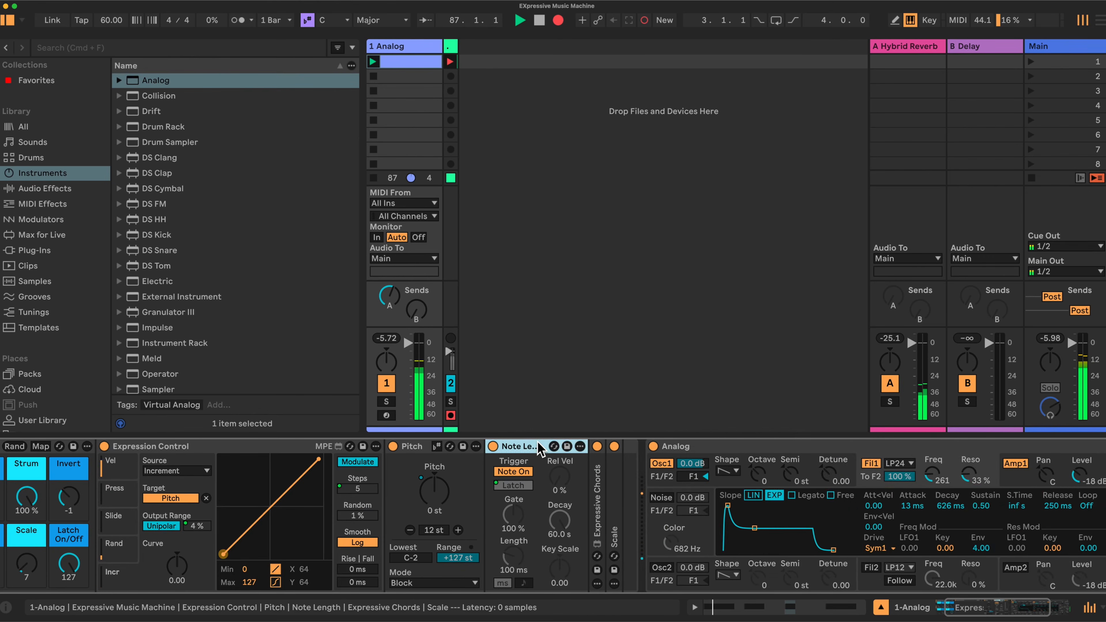
pyautogui.doubleClick(542, 448)
pyautogui.doubleClick(420, 451)
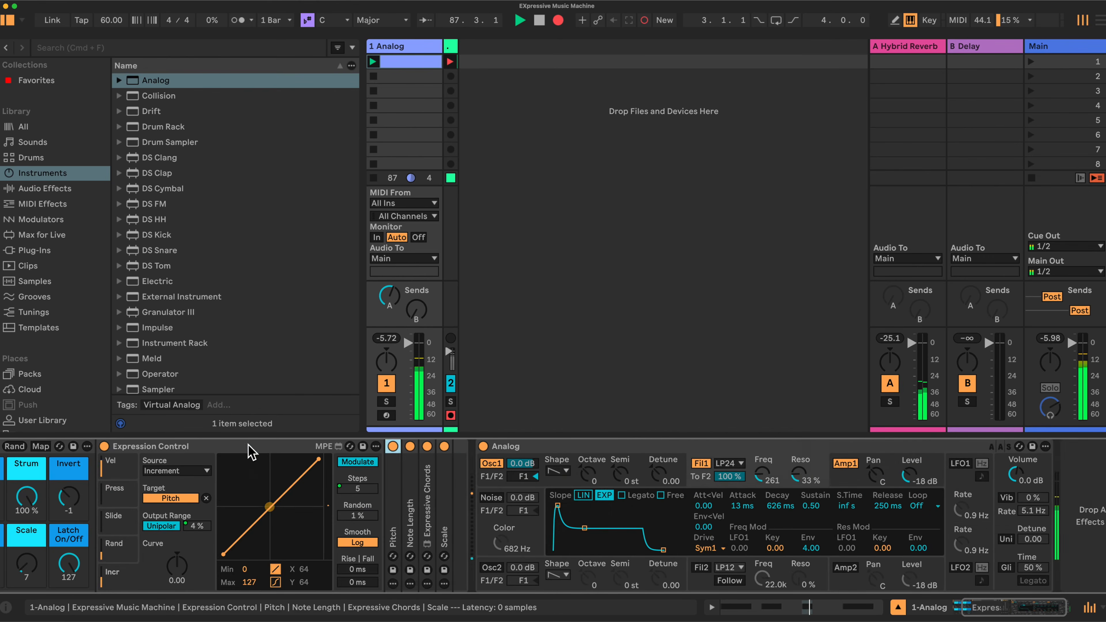
pyautogui.doubleClick(247, 448)
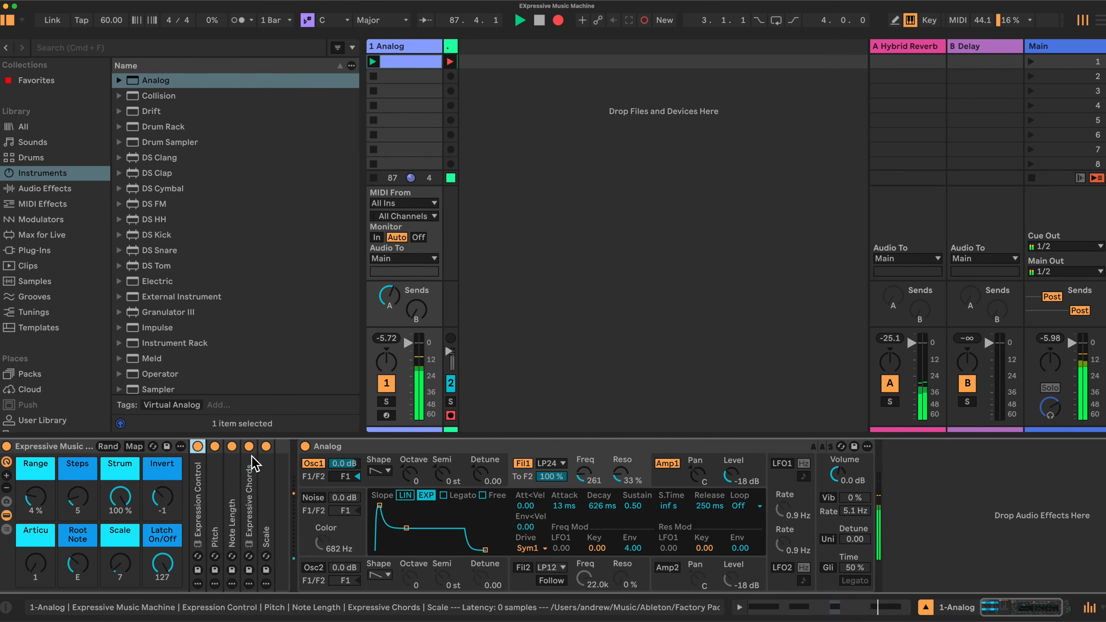
pyautogui.click(6, 515)
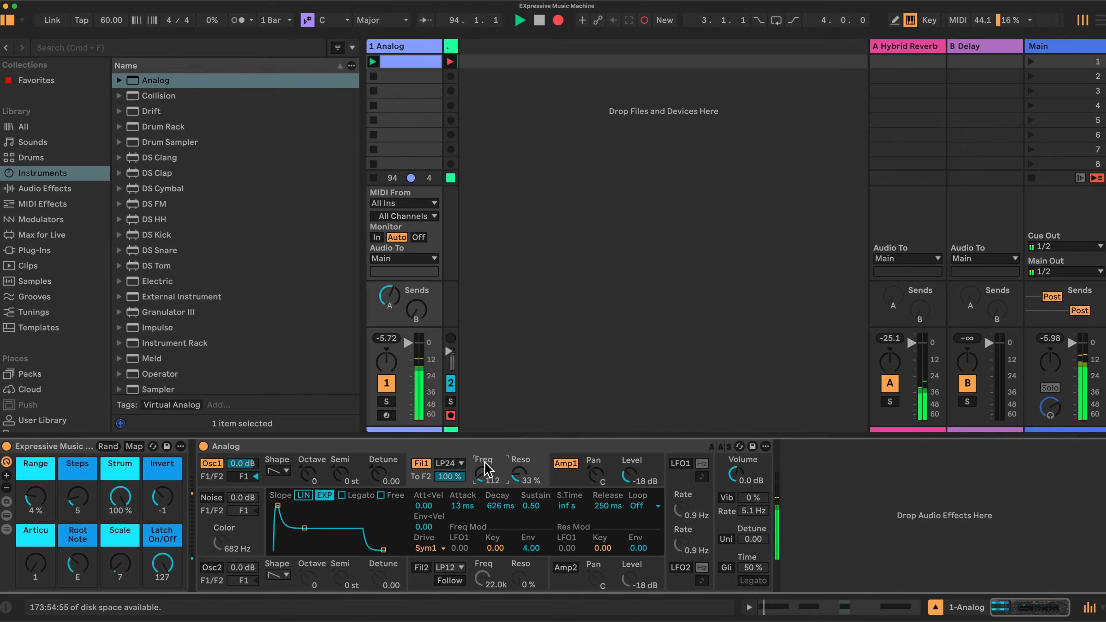
# Select the Analog track's send A level, which feeds the Hybrid Reverb return.
pyautogui.click(389, 296)
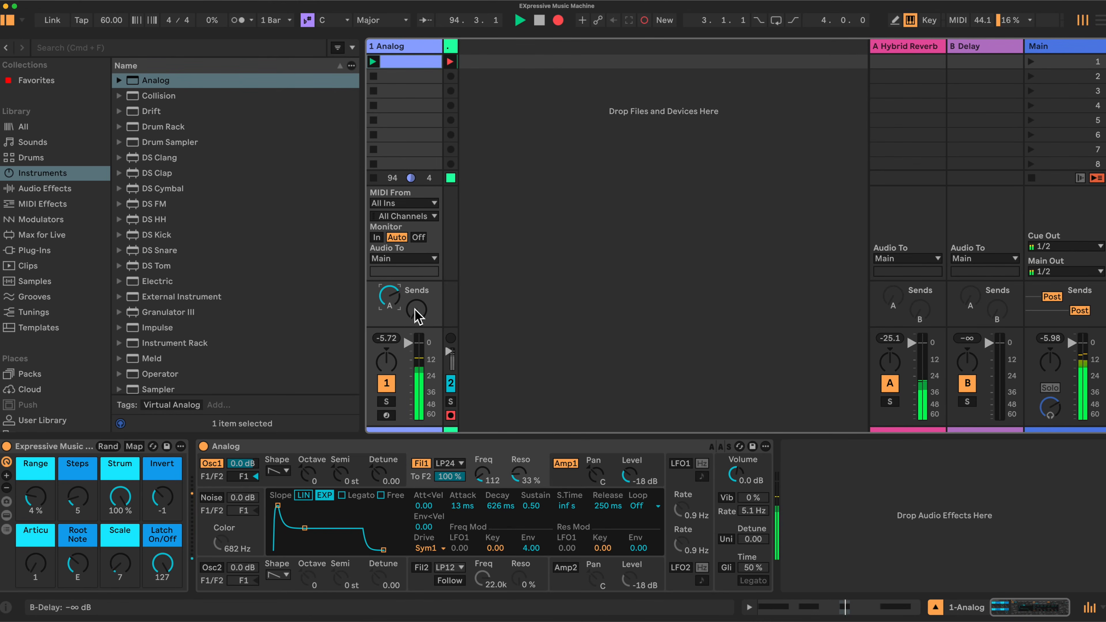